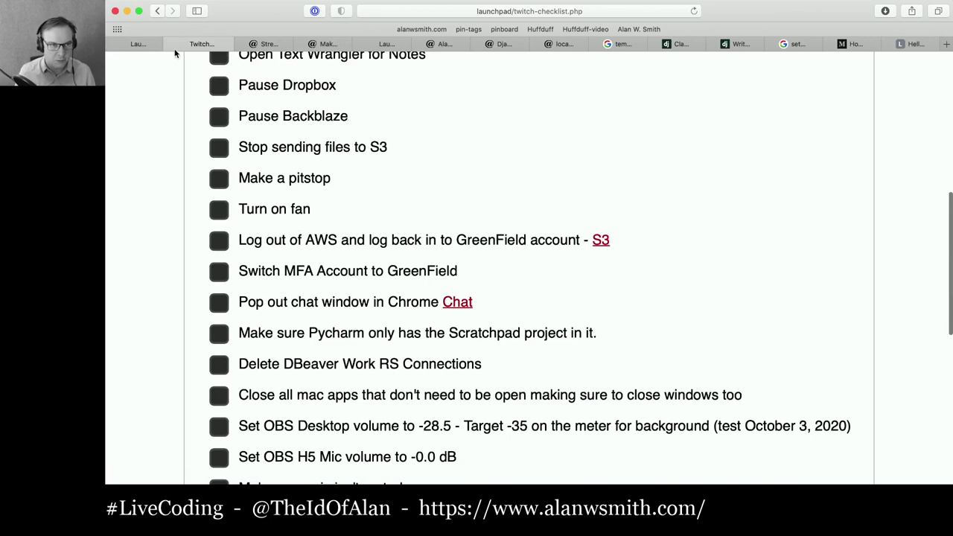
# Close the Twitch checklist, stream notes, Making A Django Tutorial, second Launchpad and localhost:1313 home page tabs
pyautogui.click(170, 44)
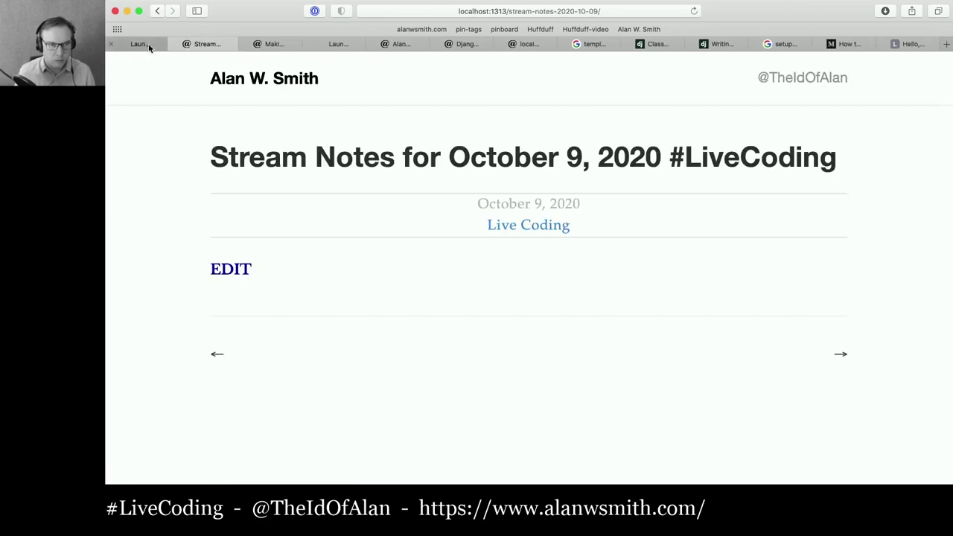
pyautogui.click(175, 45)
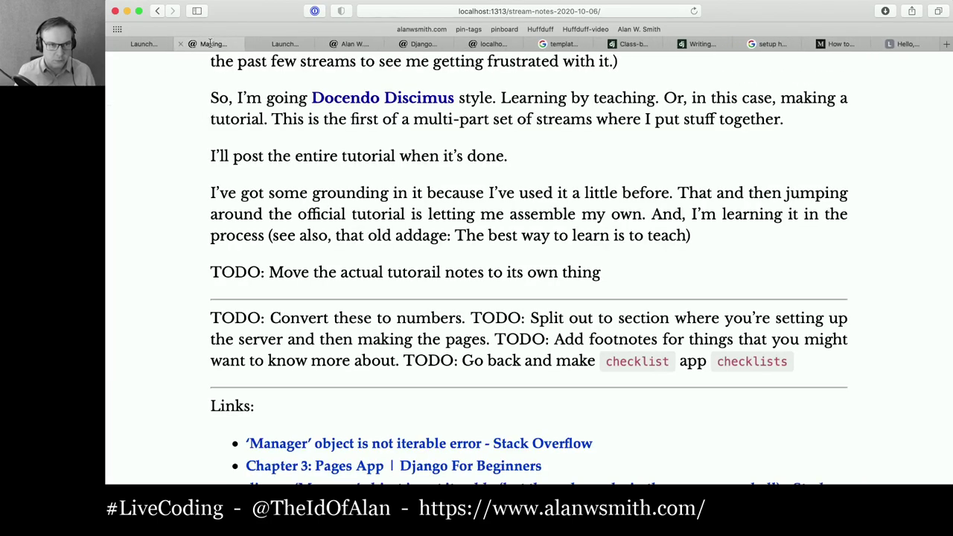
pyautogui.click(180, 45)
pyautogui.click(180, 45)
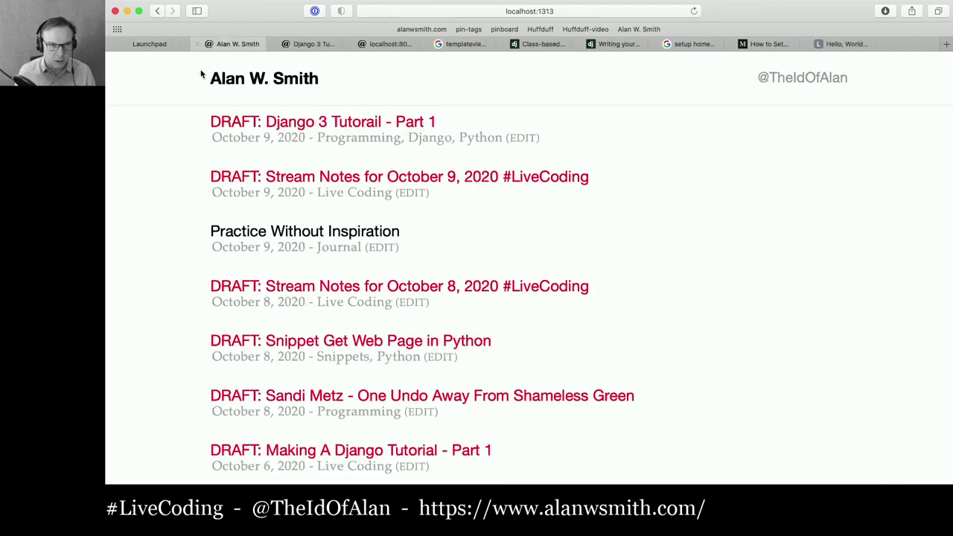
pyautogui.click(196, 44)
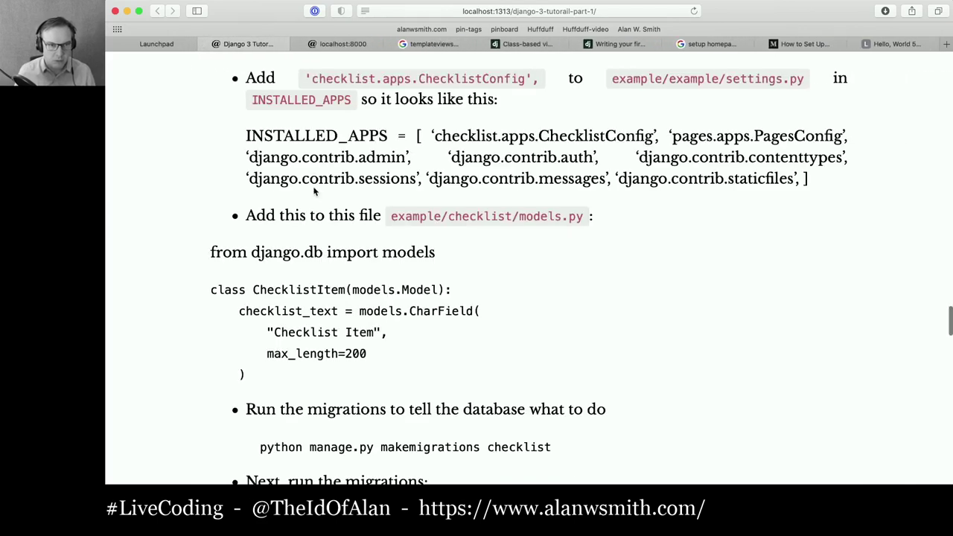
# Review the Django 3 tutorial's process notes from the virtual environment setup through the INSTALLED_APPS and template directory instructions
pyautogui.scroll(-15, 314, 191)
pyautogui.scroll(20, 314, 191)
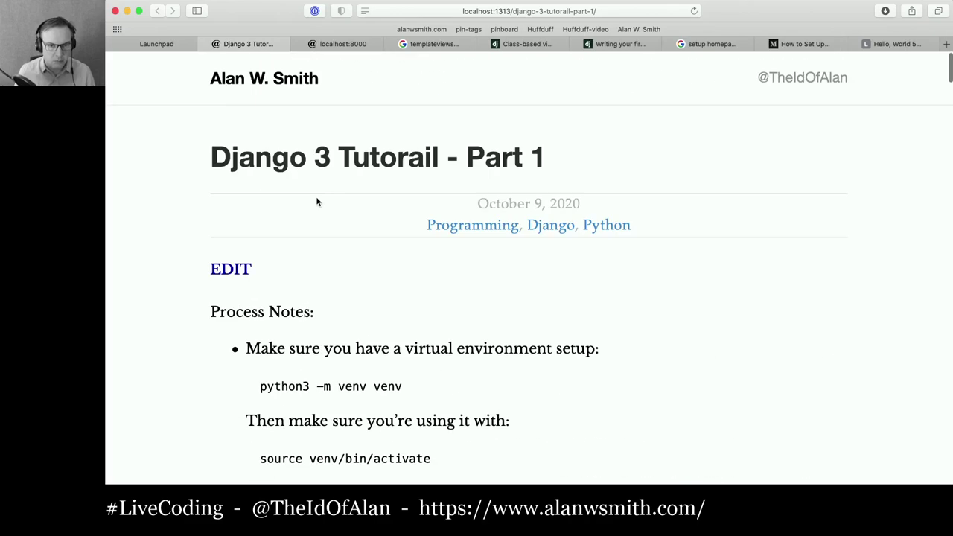
pyautogui.scroll(-10, 317, 202)
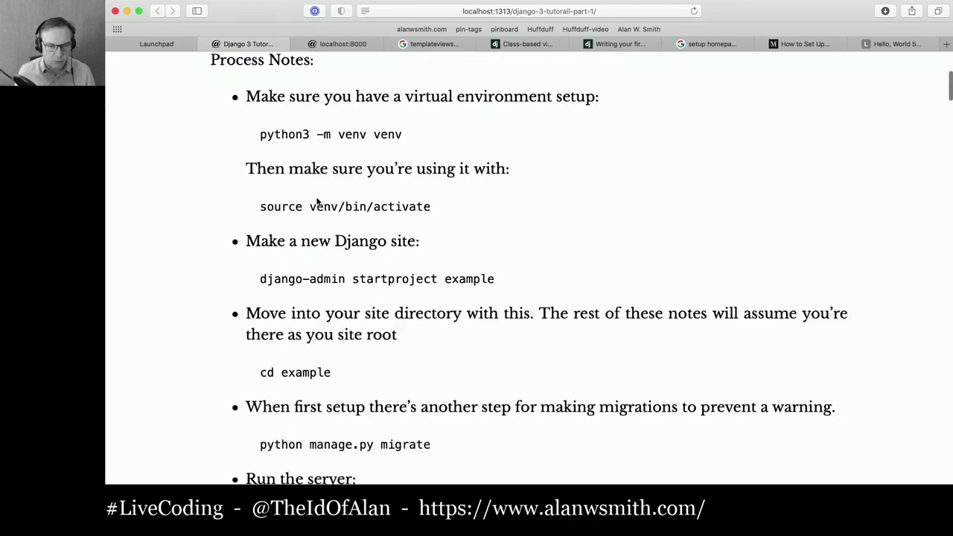
pyautogui.scroll(-5, 316, 197)
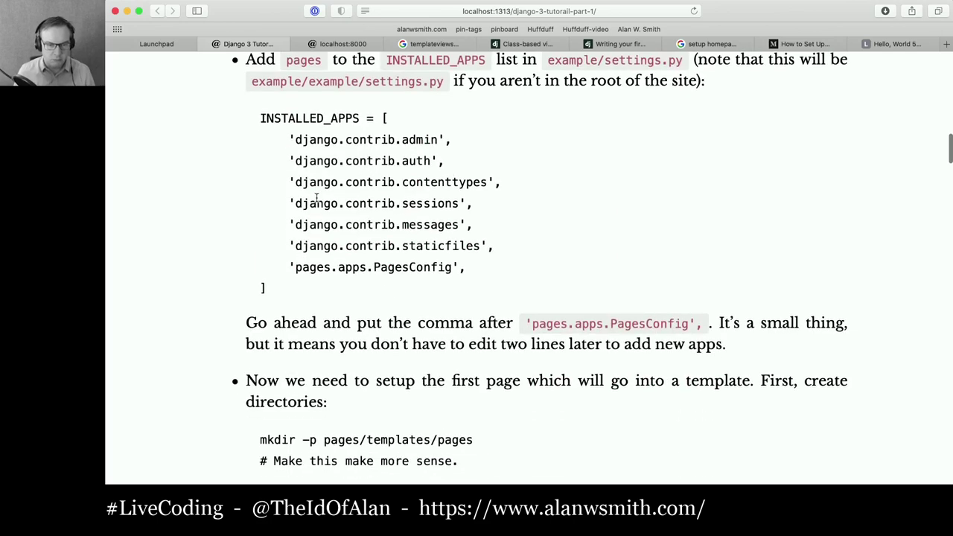
# Close the existing localhost:8000 tab and load localhost:8000 in the Launchpad tab instead
pyautogui.click(329, 46)
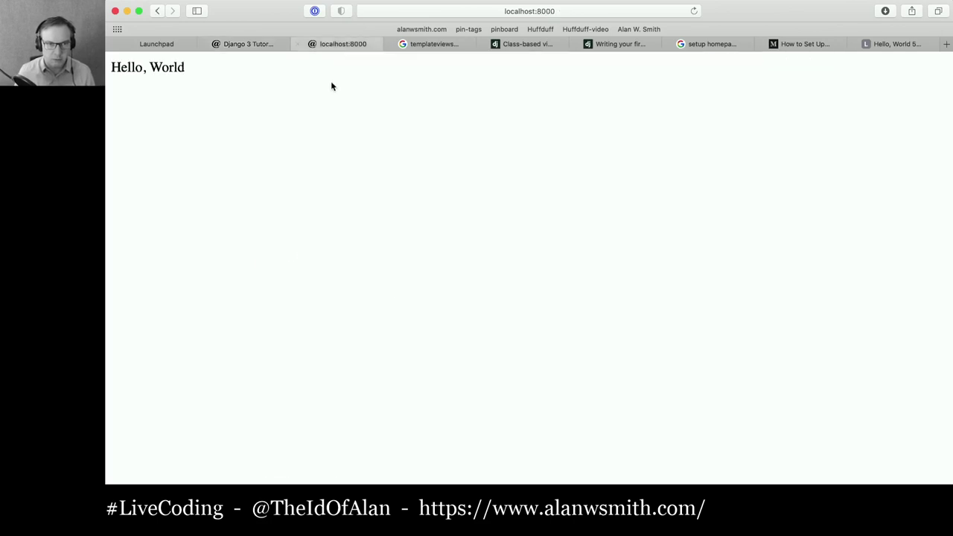
pyautogui.press('super+w')
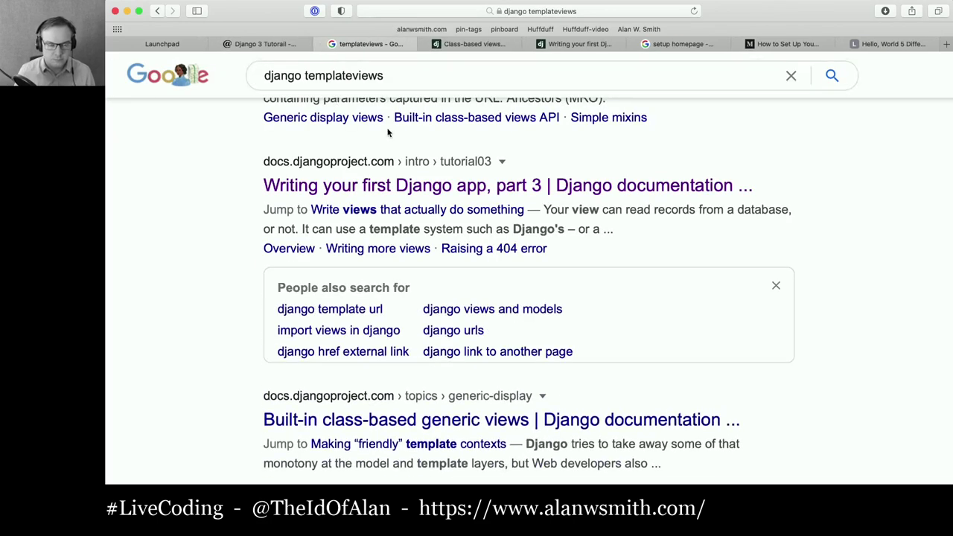
pyautogui.click(180, 44)
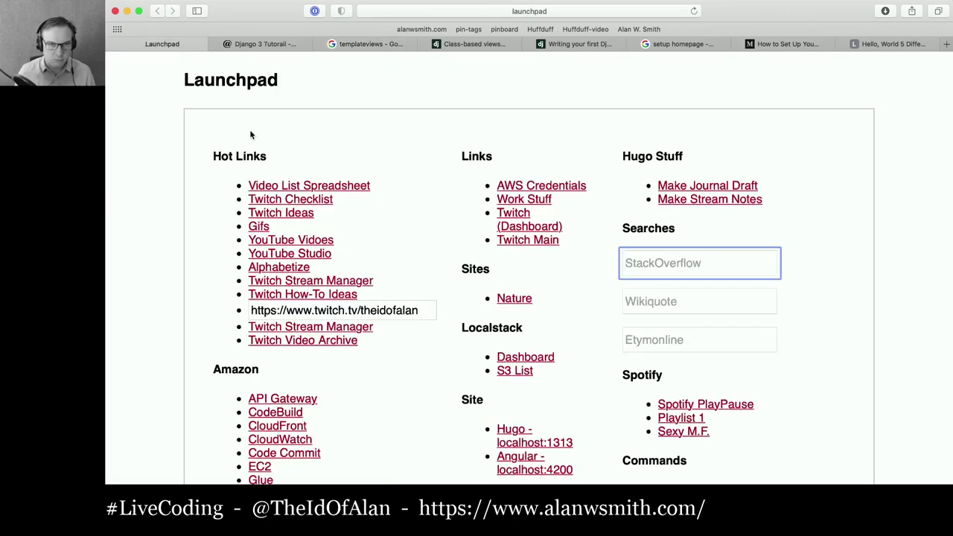
pyautogui.press('super+l')
pyautogui.write('localhost:')
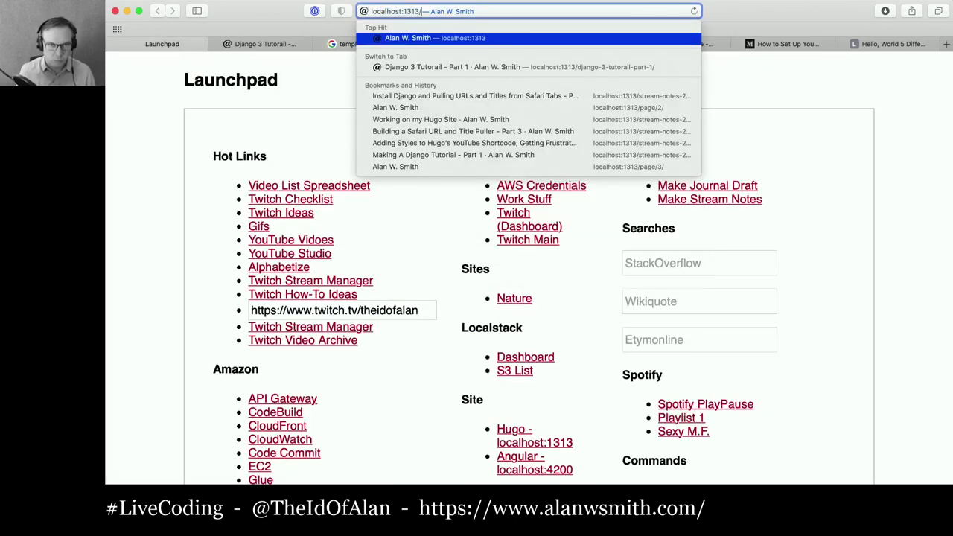
pyautogui.write('8000\\')
pyautogui.press('Return')
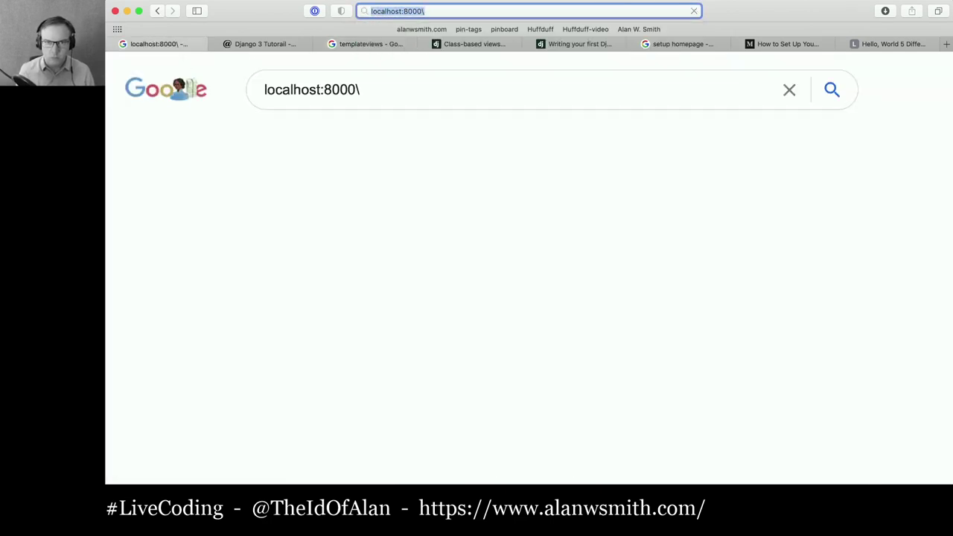
pyautogui.write('localhost:8000')
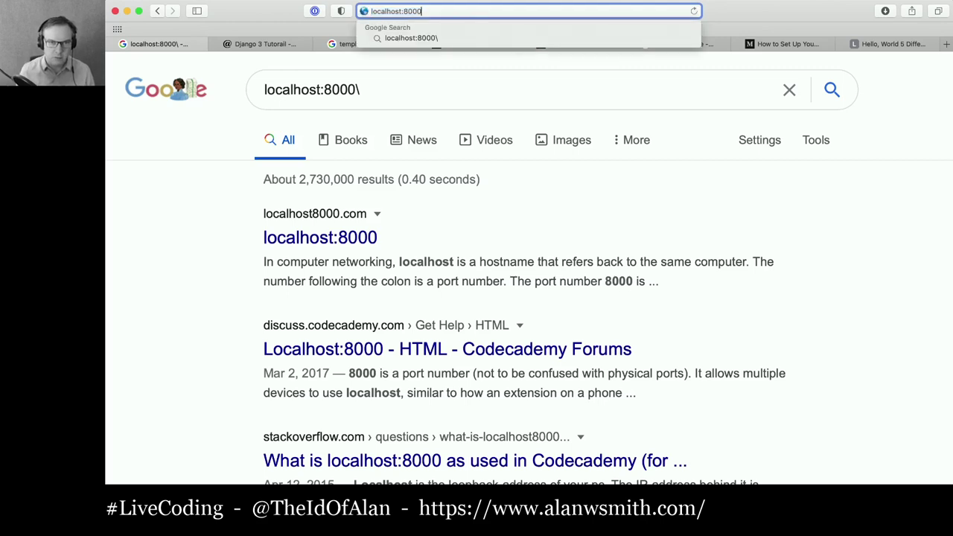
pyautogui.press('Return')
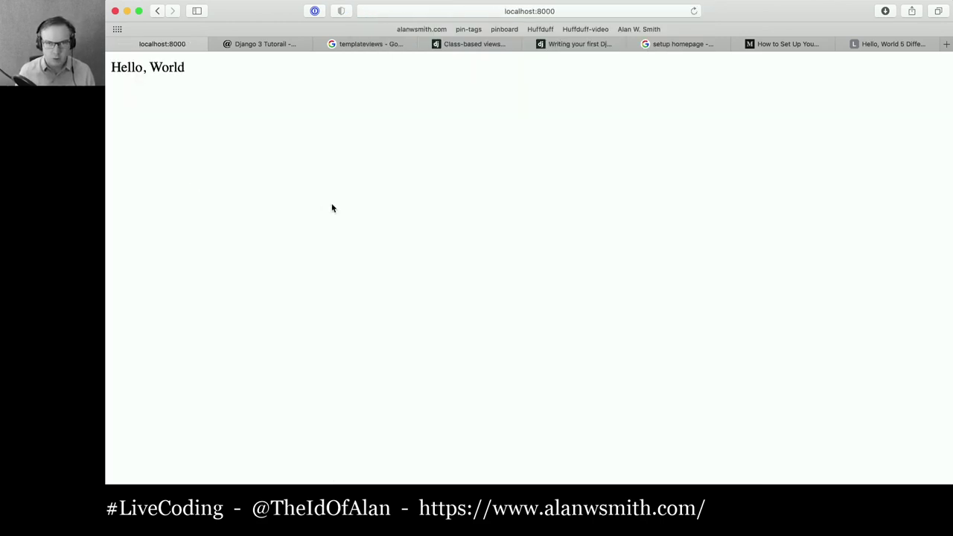
# View the Django site's about page at localhost:8000/about
pyautogui.press('super+l')
pyautogui.press('Right')
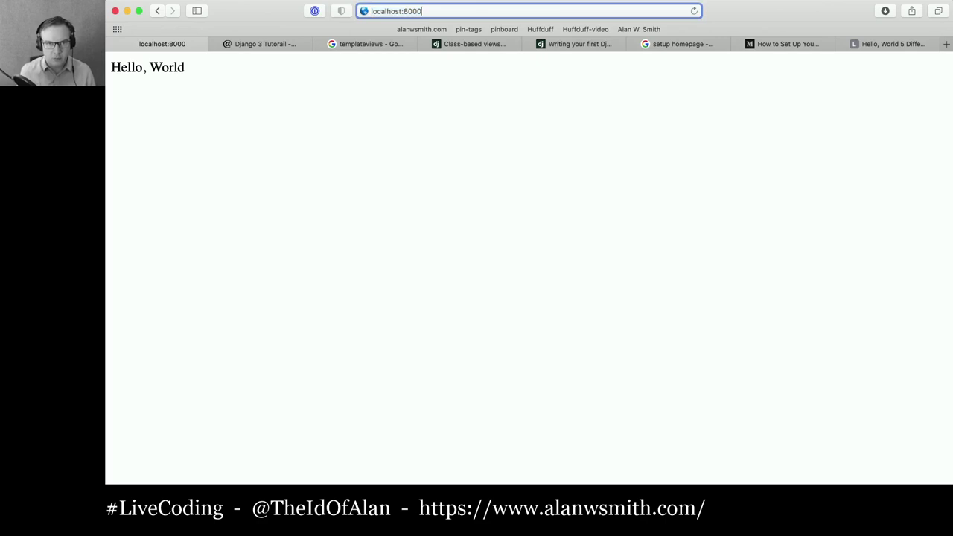
pyautogui.write('/about')
pyautogui.press('Return')
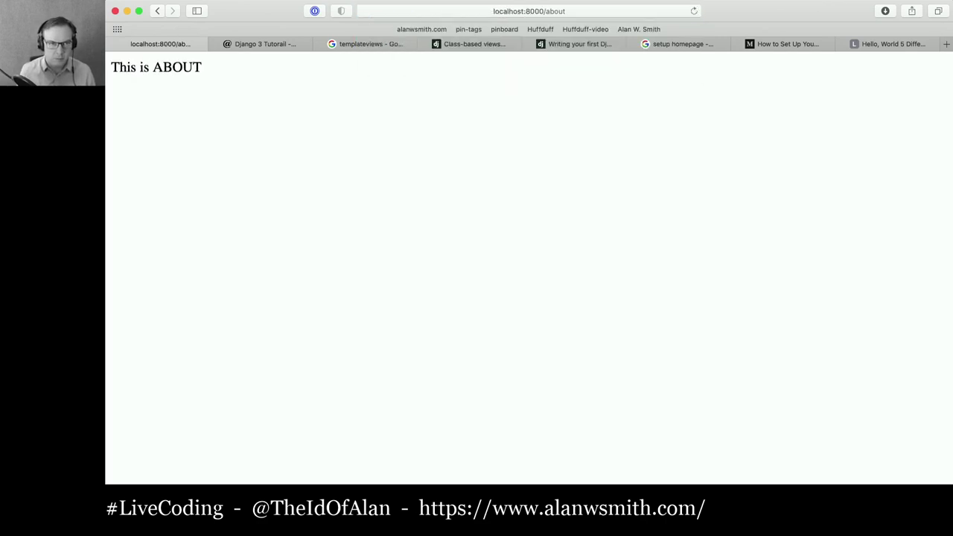
# View the Django site's checklist page at localhost:8000/checklist
pyautogui.press('super+l')
pyautogui.press('Right')
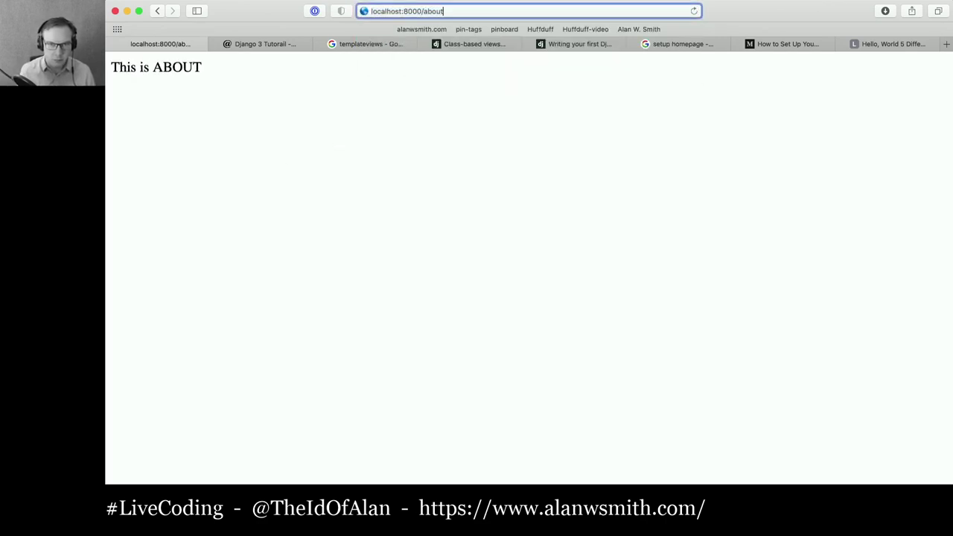
pyautogui.hotkey('shift', 'alt', 'Left')
pyautogui.write('checklist')
pyautogui.press('Return')
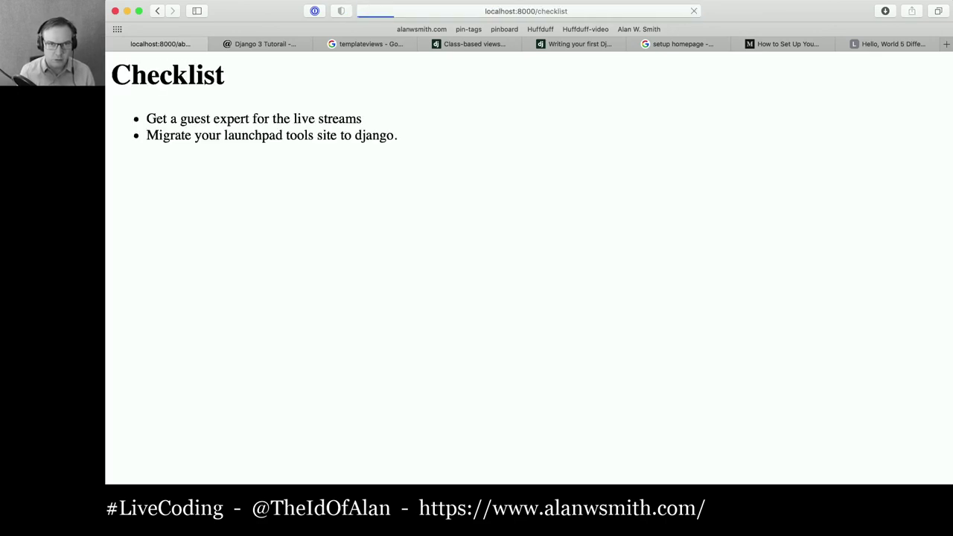
# Load the Django admin site at localhost:8000/admin in a new tab
pyautogui.press('super+t')
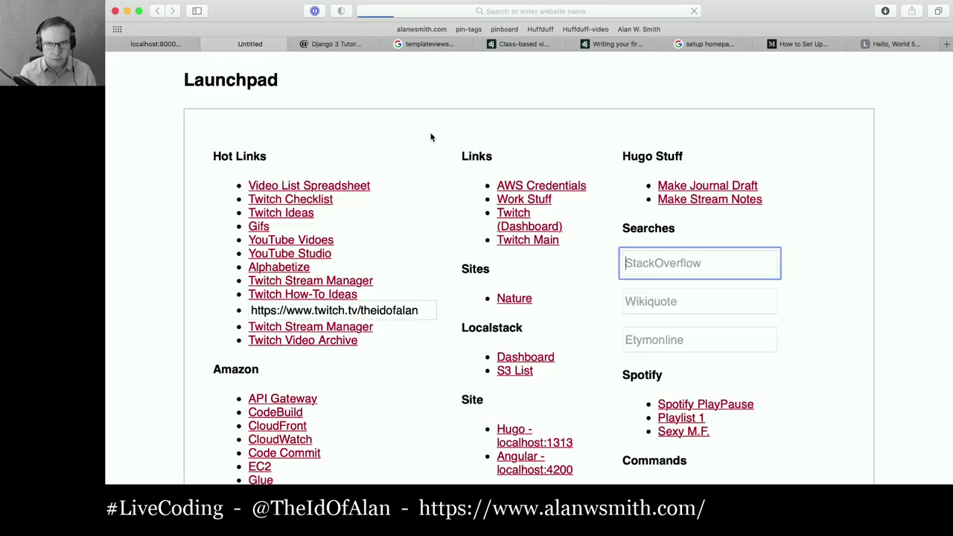
pyautogui.write('lo')
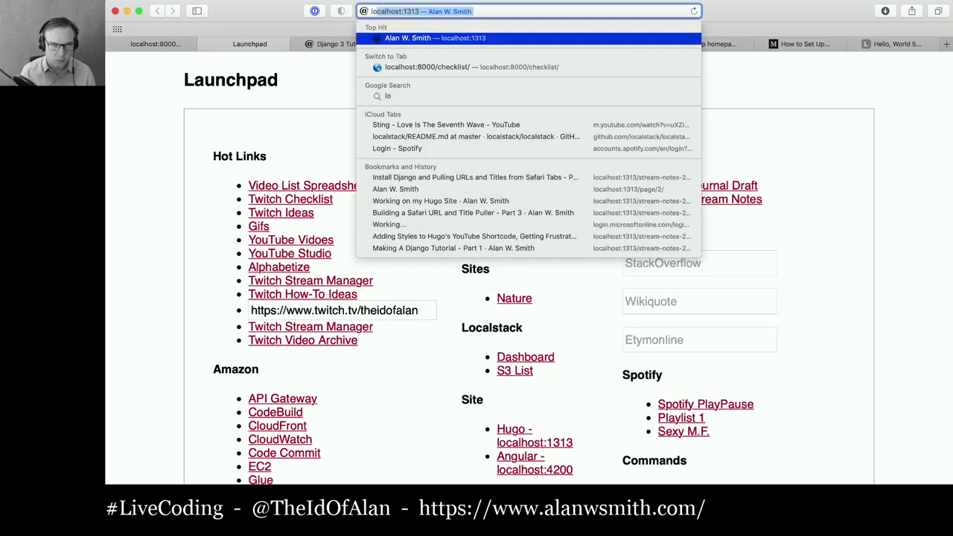
pyautogui.write('calhost:8000/admin')
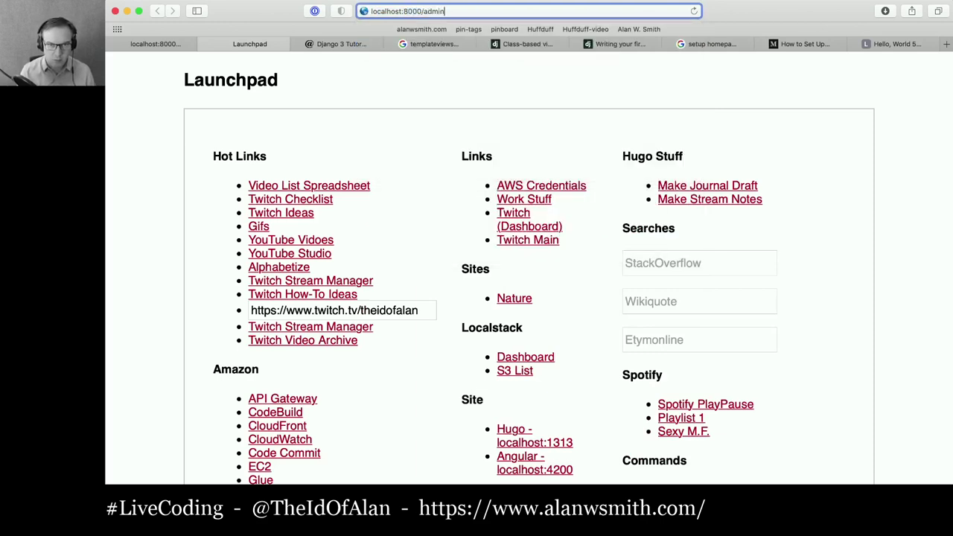
pyautogui.press('Return')
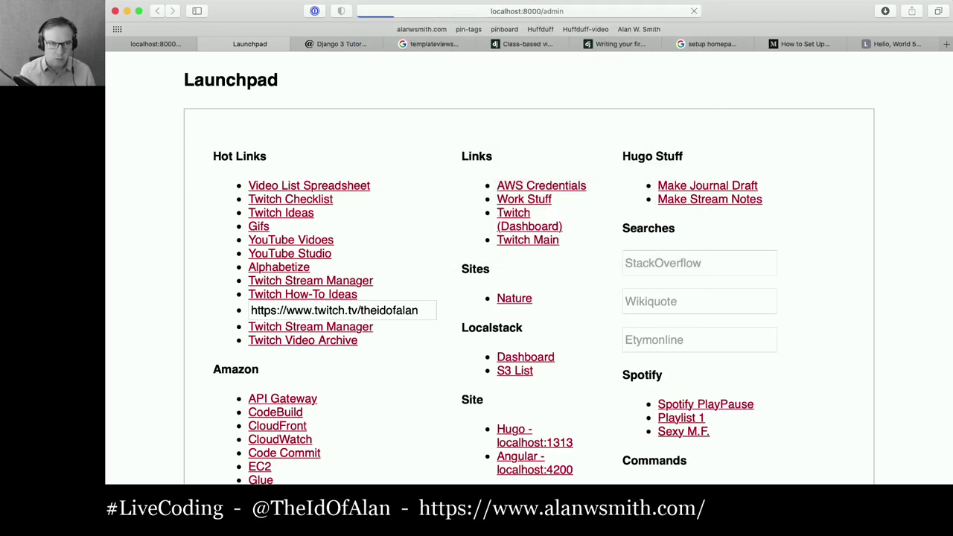
# Look up the admin credentials in 1Password and log in to Django administration with the account username and password
pyautogui.hotkey('alt', 'space')
pyautogui.write('pas')
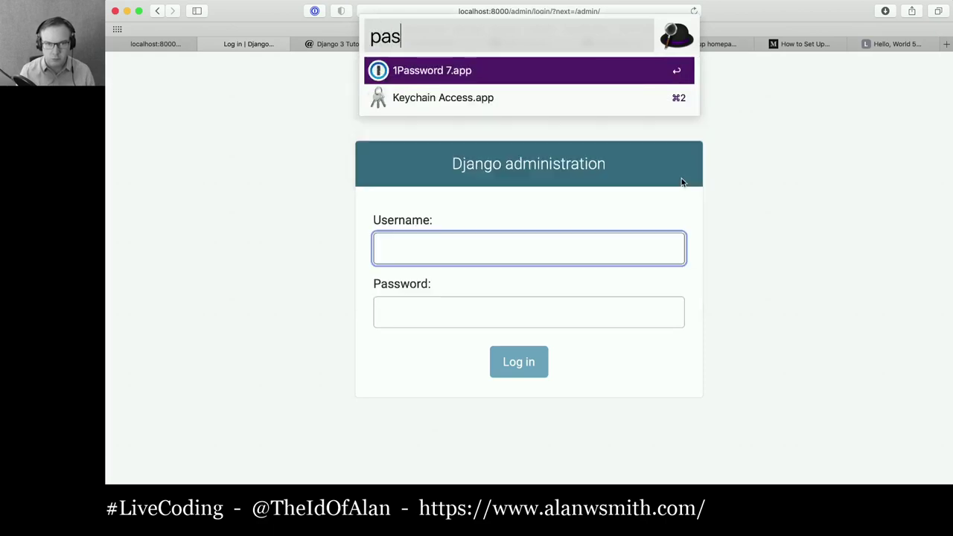
pyautogui.press('Return')
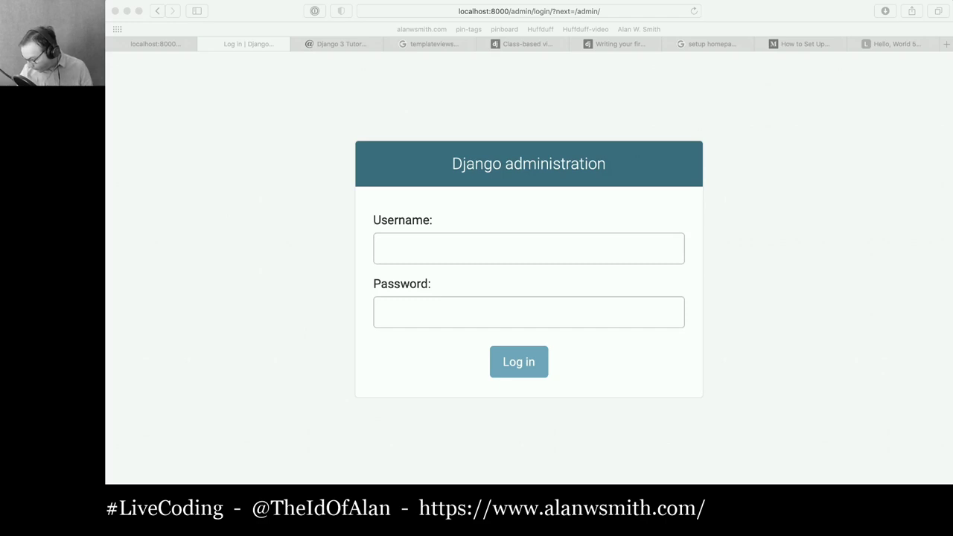
pyautogui.click(463, 245)
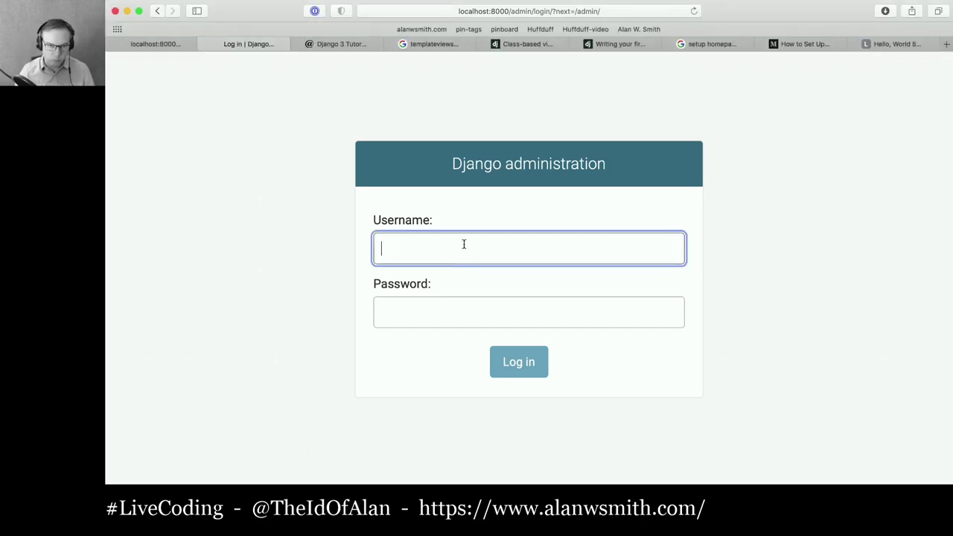
pyautogui.write('alnas')
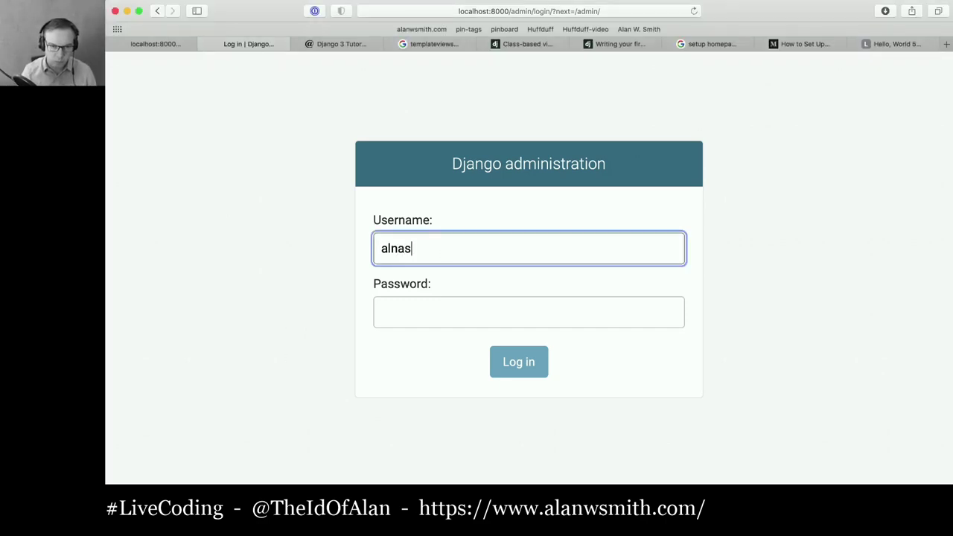
pyautogui.press('BackSpace')
pyautogui.press('BackSpace')
pyautogui.press('BackSpace')
pyautogui.write('ans')
pyautogui.press('Tab')
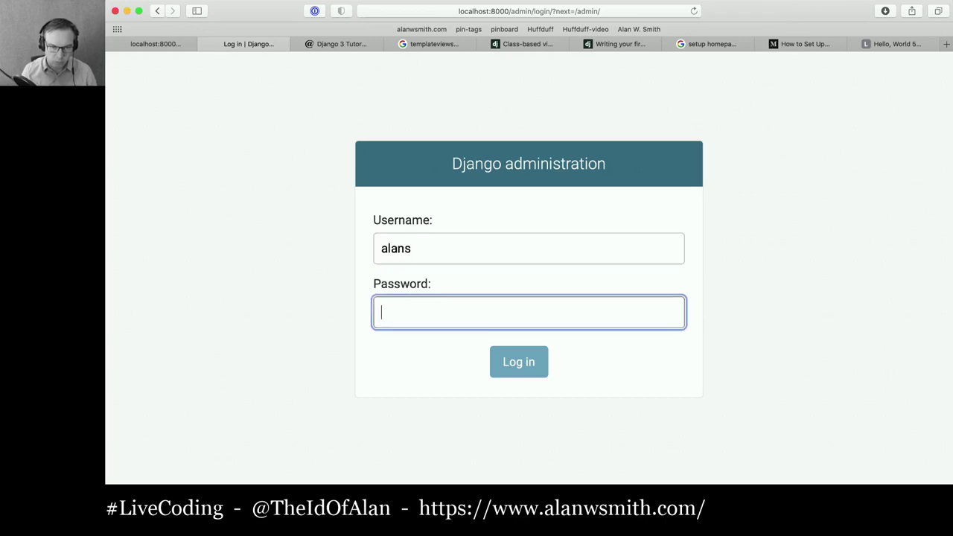
pyautogui.press('super+v')
pyautogui.press('Return')
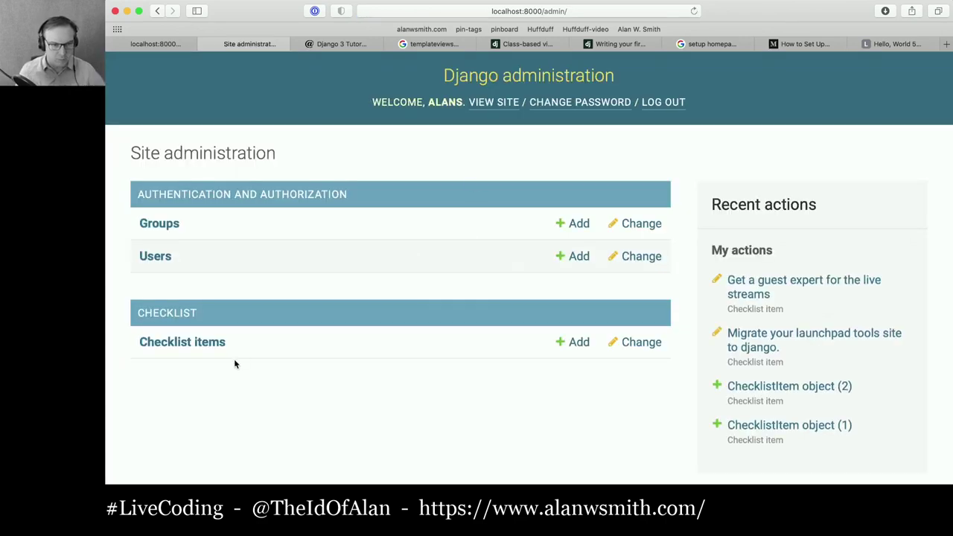
# Add and save a new checklist item reading "Look at TemplateView for Home Page"
pyautogui.click(185, 345)
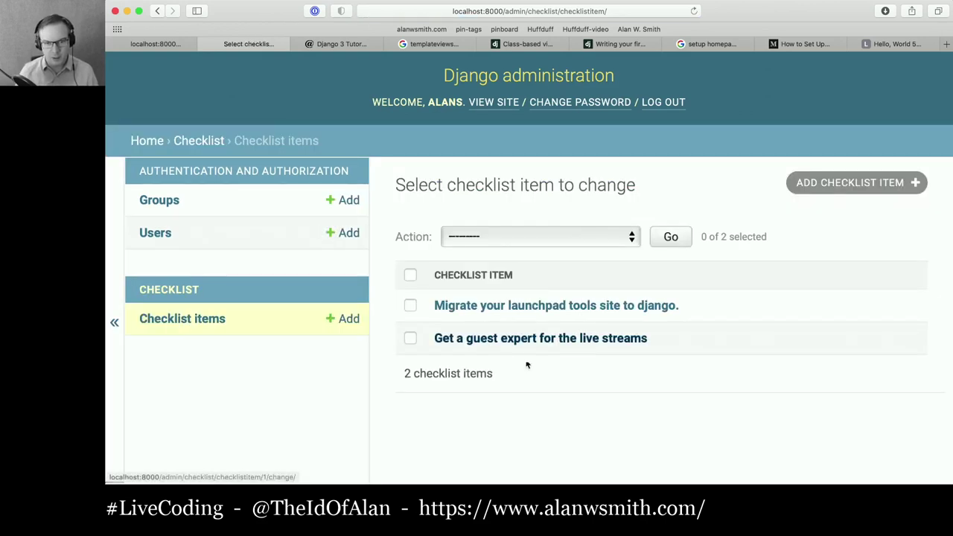
pyautogui.click(846, 192)
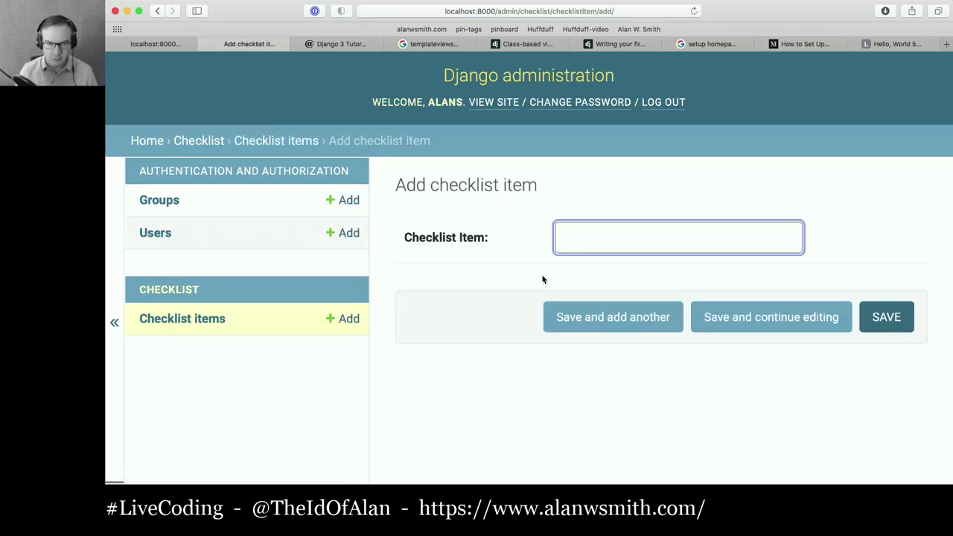
pyautogui.write('This i')
pyautogui.press('super+a')
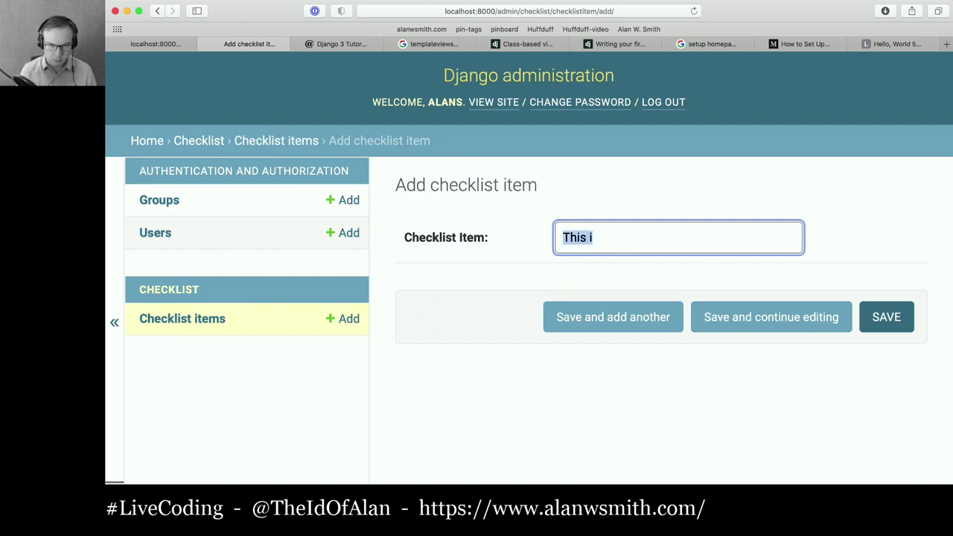
pyautogui.write('Look at')
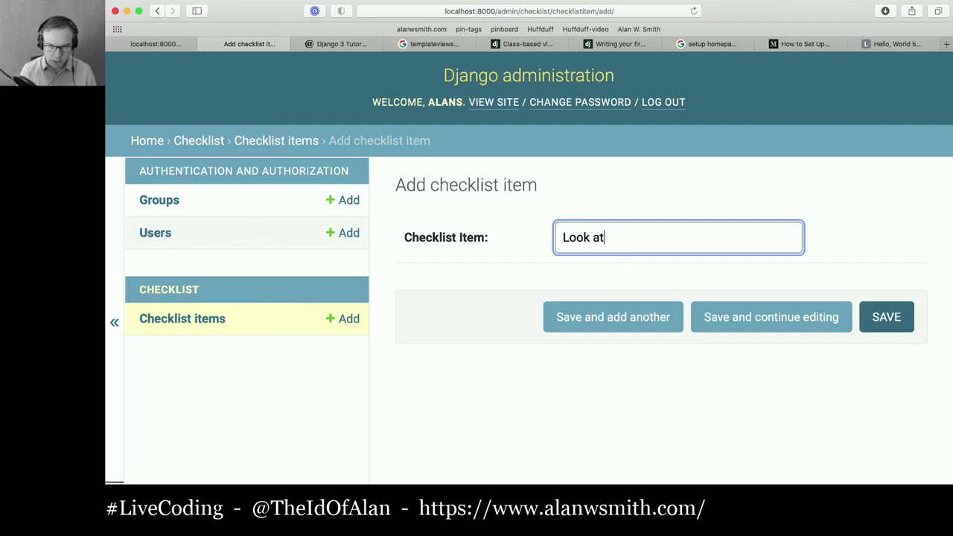
pyautogui.write(' TemplateView')
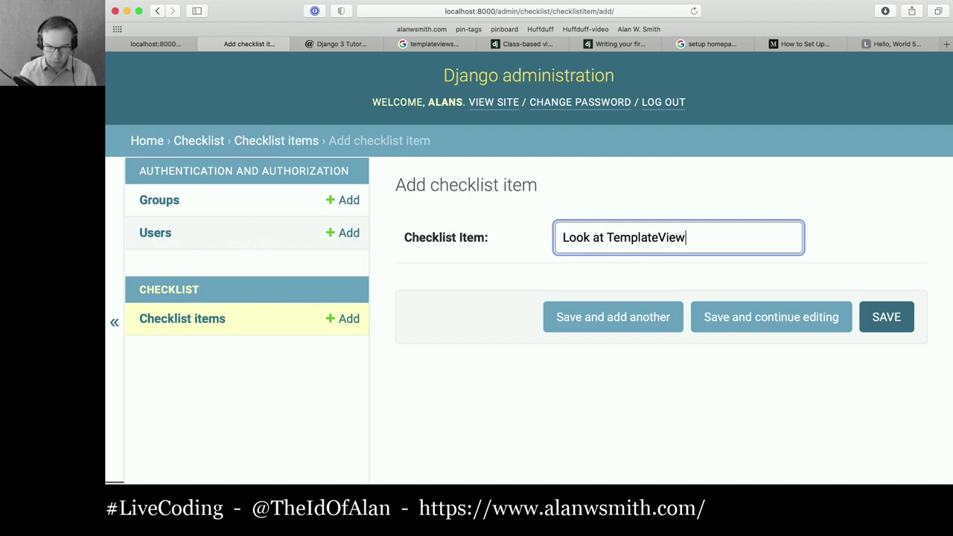
pyautogui.write(' for Home Page')
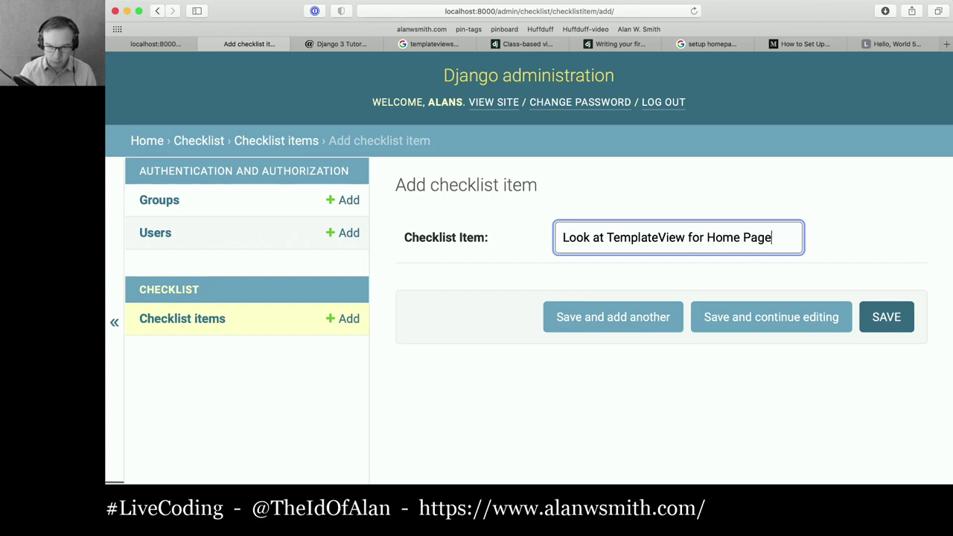
pyautogui.press('Return')
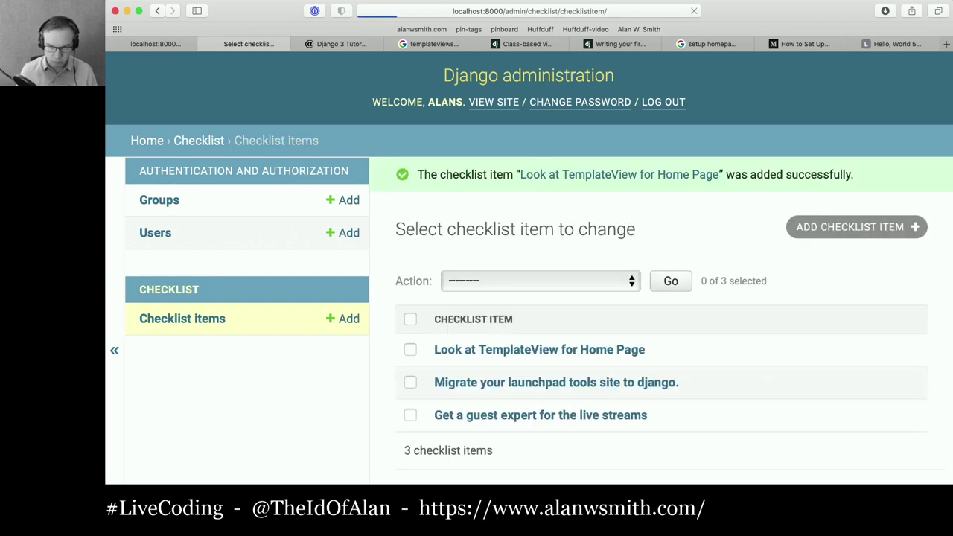
# Reload the site's checklist page to check for the new entry, and return to the checklist items in Django admin
pyautogui.click(158, 44)
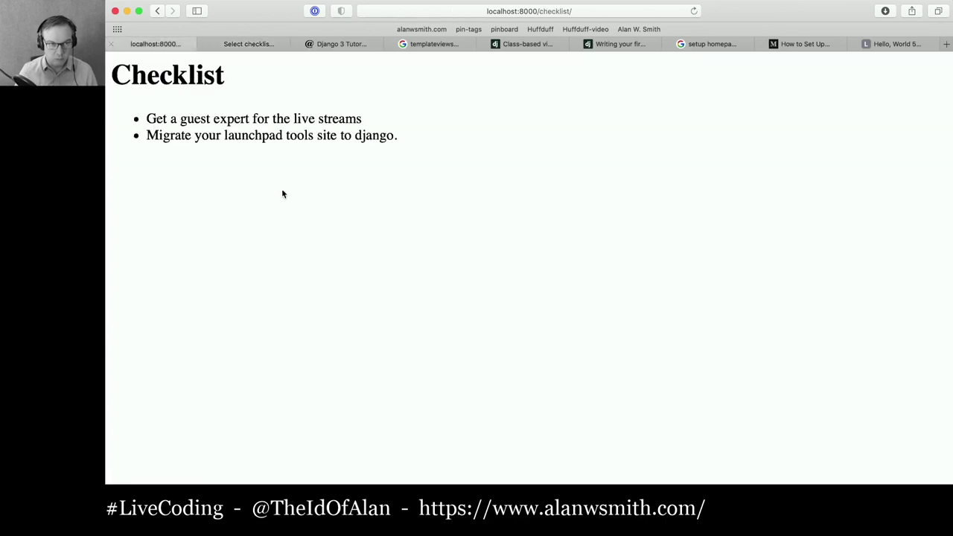
pyautogui.press('super+r')
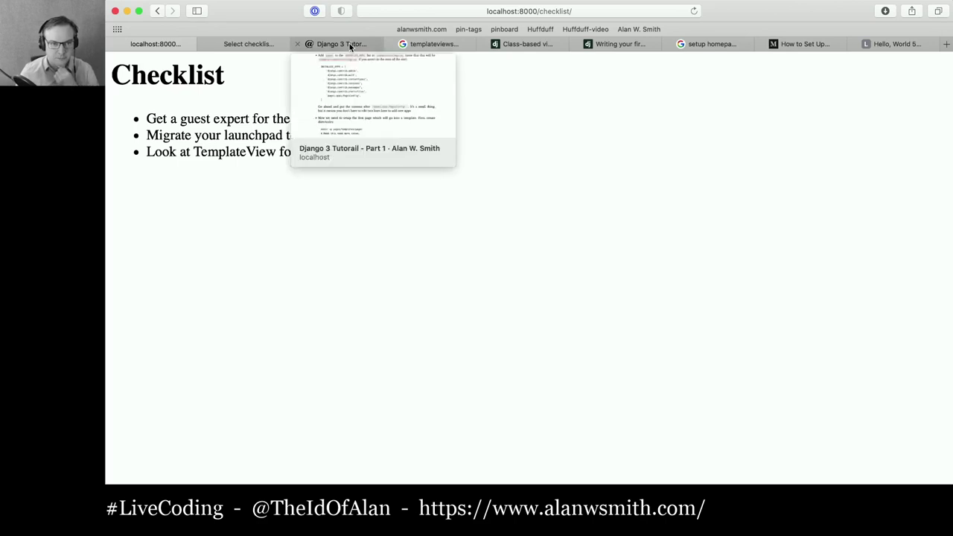
pyautogui.click(250, 47)
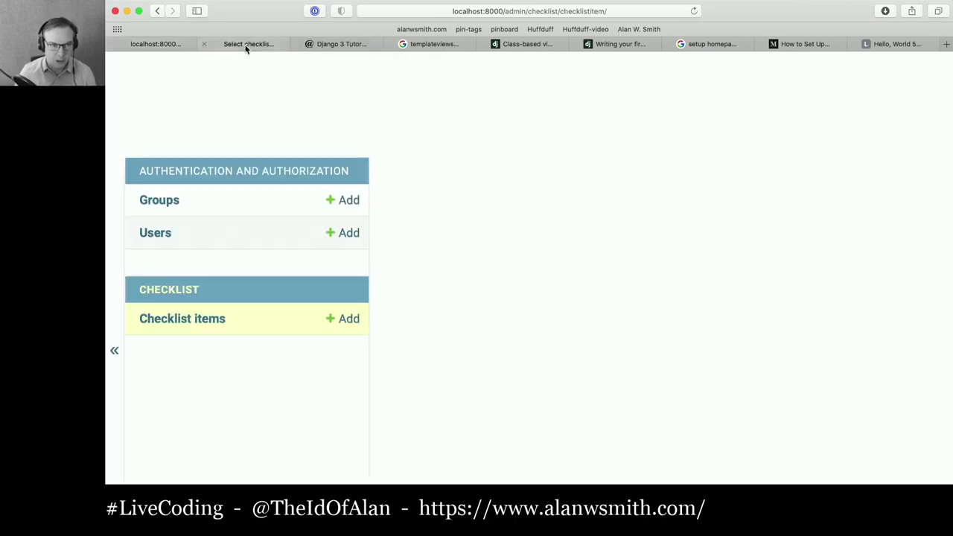
pyautogui.scroll(-2, 456, 353)
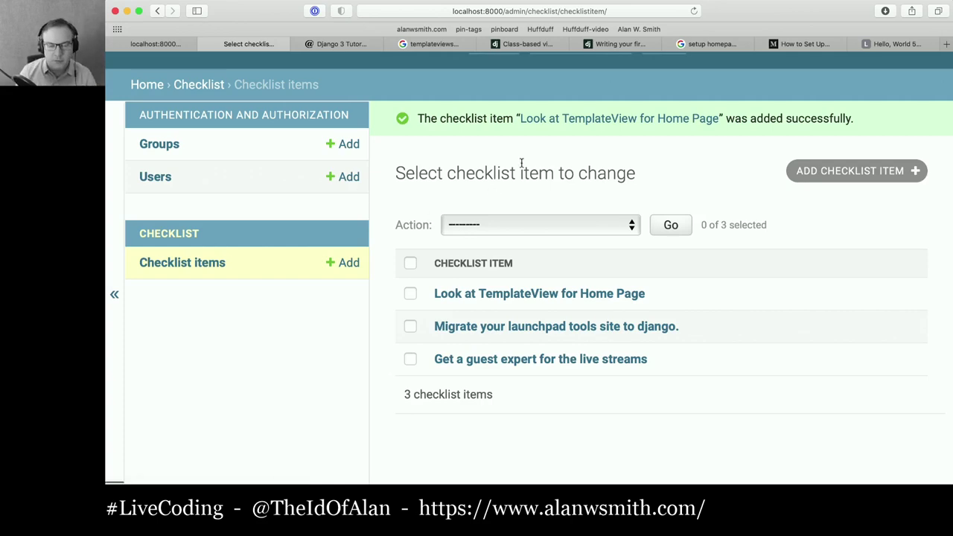
# Open the Twitch Ideas page from Launchpad in a new browser tab and skim its lists from start to end
pyautogui.press('super+t')
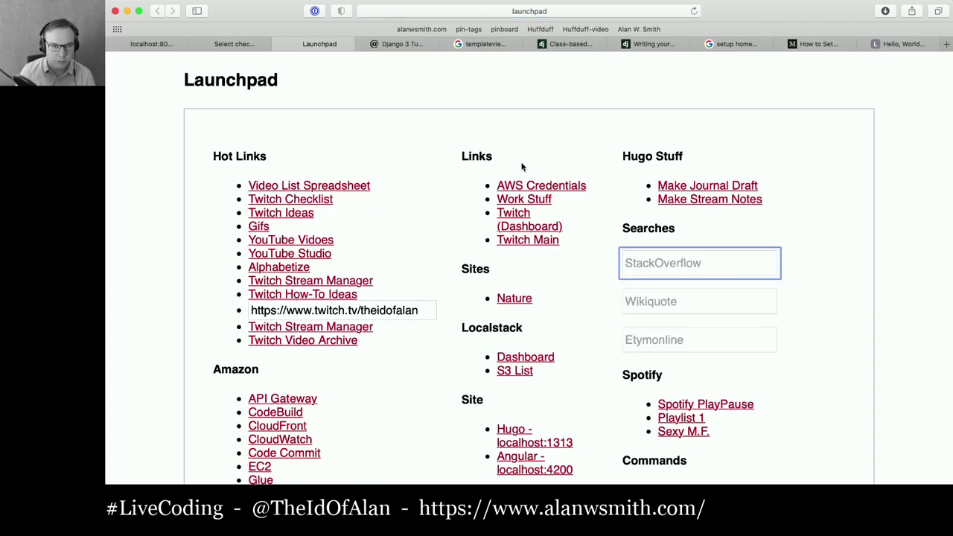
pyautogui.click(279, 213)
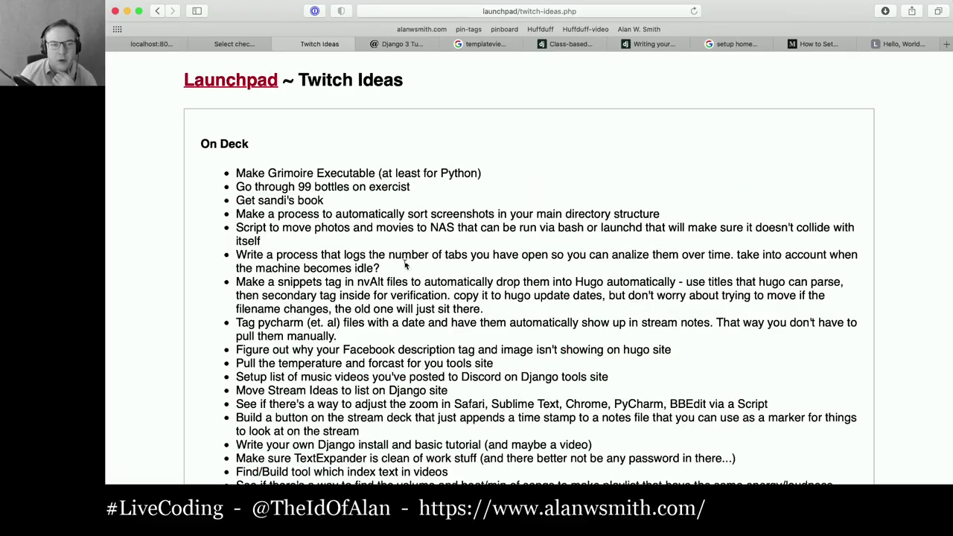
pyautogui.scroll(-15, 406, 265)
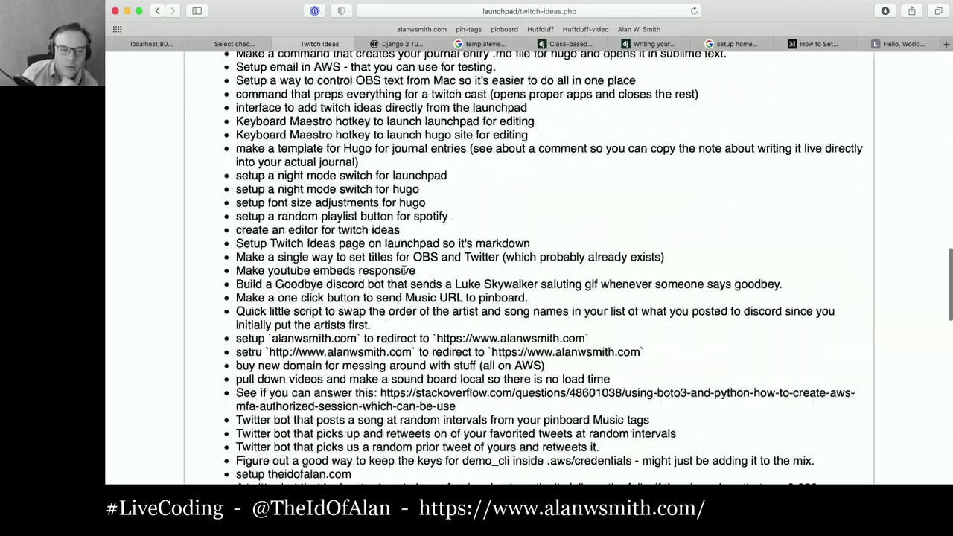
pyautogui.scroll(-10, 405, 270)
pyautogui.scroll(4, 404, 270)
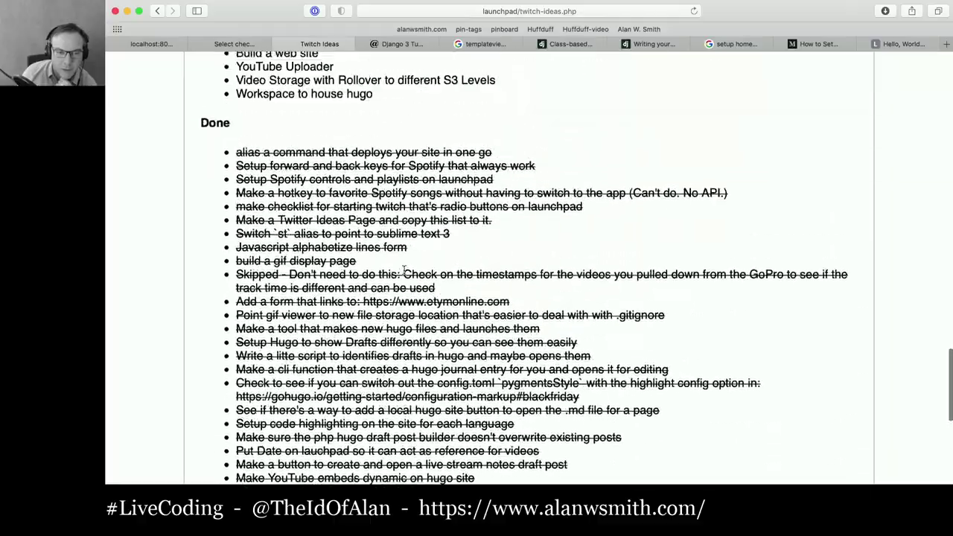
pyautogui.scroll(20, 404, 270)
pyautogui.scroll(-5, 405, 272)
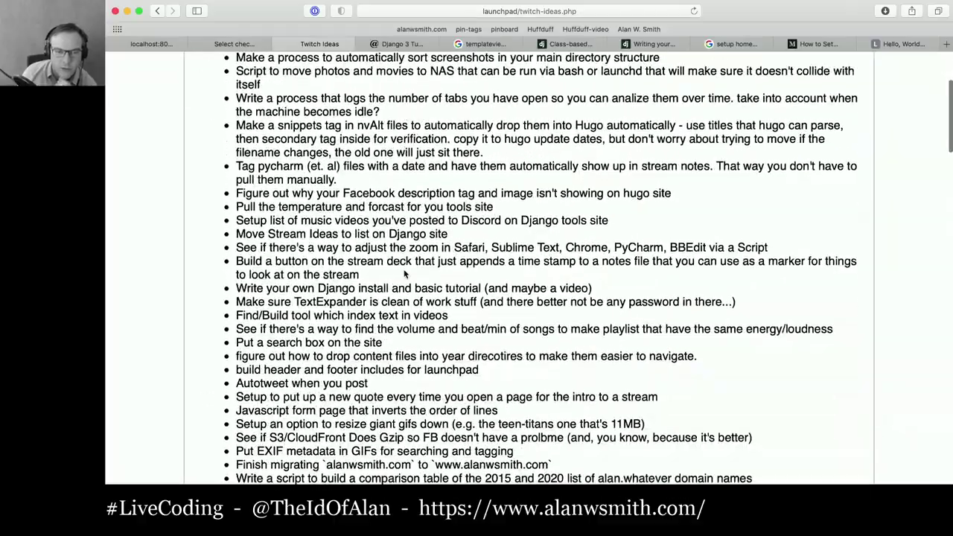
pyautogui.scroll(-20, 405, 273)
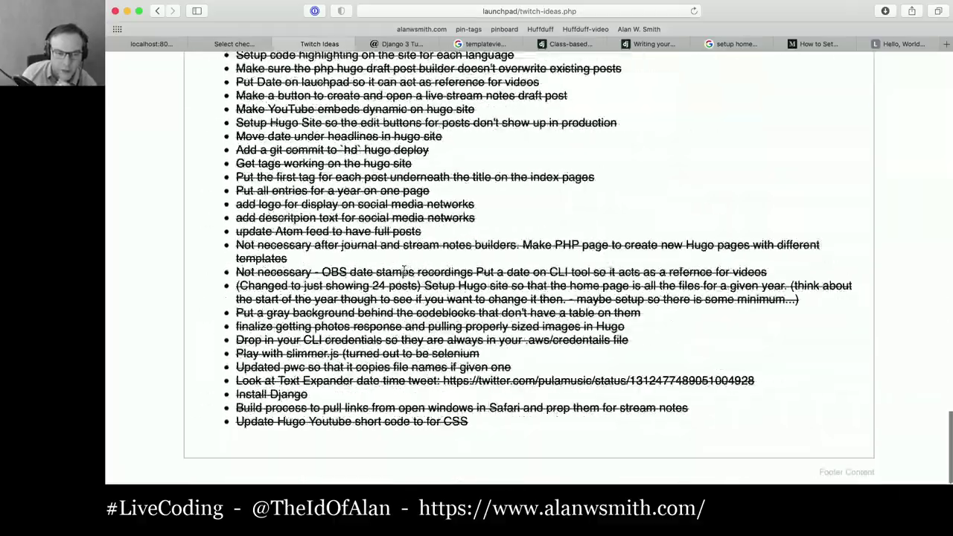
pyautogui.scroll(20, 404, 270)
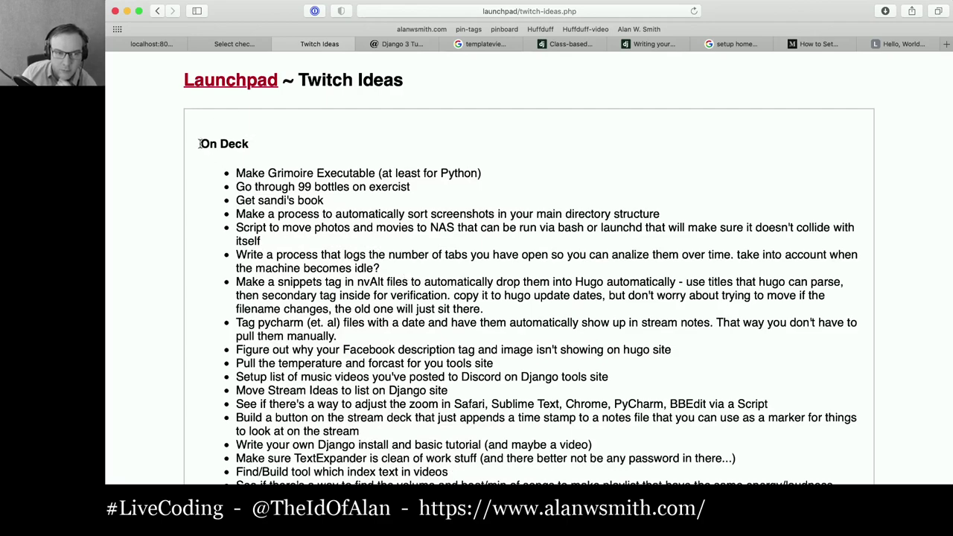
# Examine how the Twitch Ideas page is divided into sections such as On Deck, For Review and Done
pyautogui.tripleClick(199, 144)
pyautogui.scroll(-10, 313, 227)
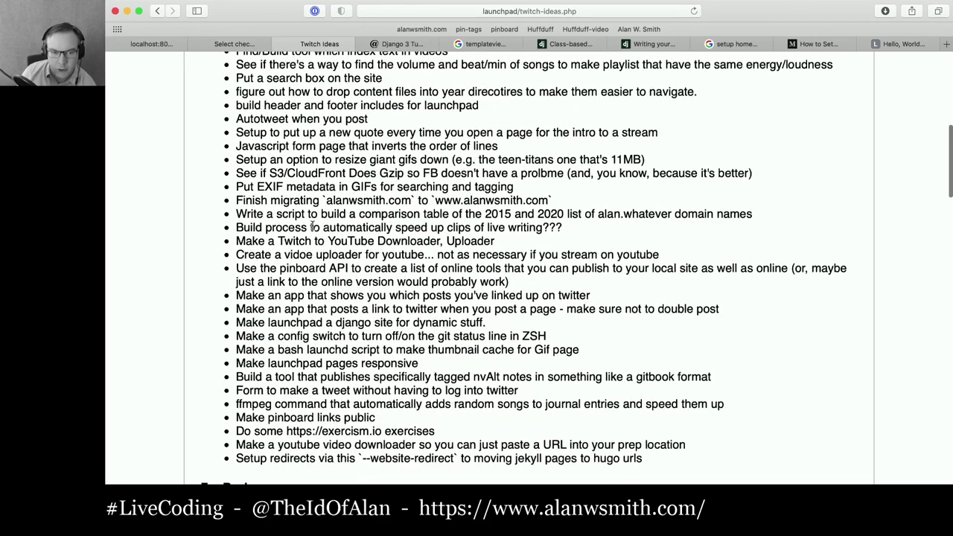
pyautogui.scroll(-10, 313, 228)
pyautogui.moveTo(315, 147); pyautogui.dragTo(428, 246)
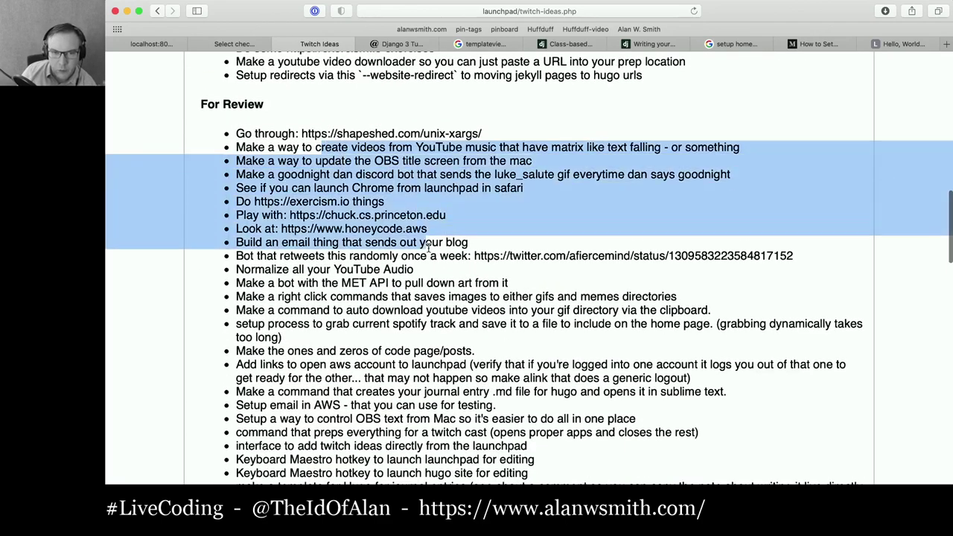
pyautogui.scroll(-15, 417, 260)
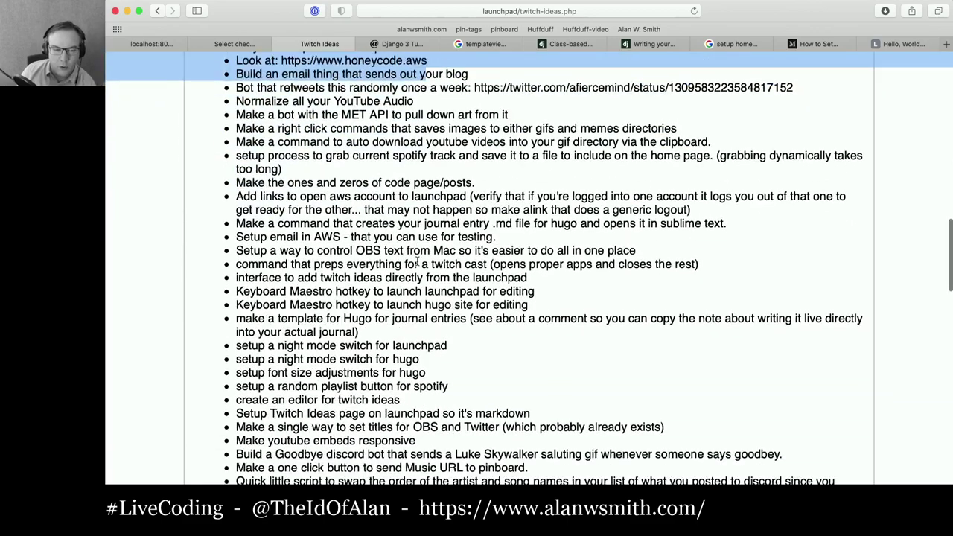
pyautogui.scroll(-5, 417, 262)
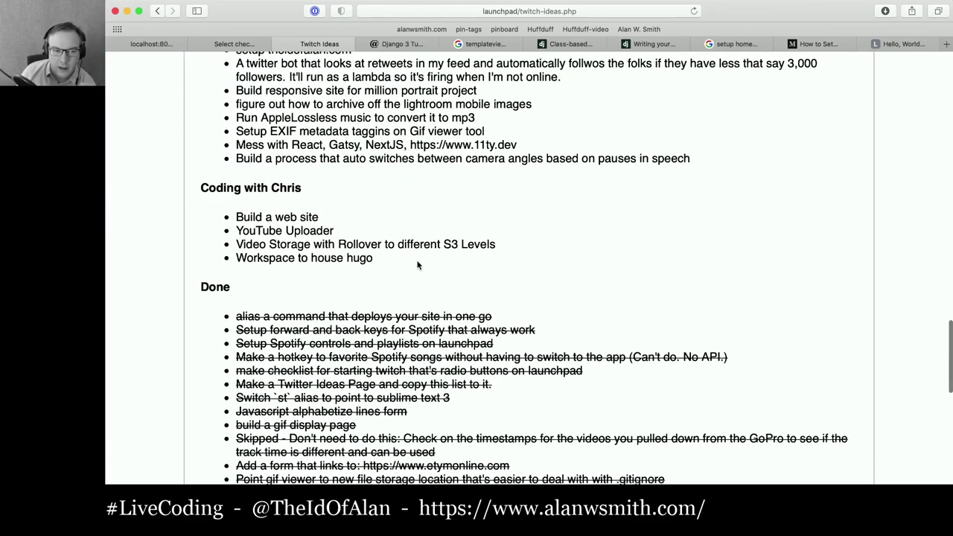
pyautogui.moveTo(417, 265); pyautogui.dragTo(204, 212)
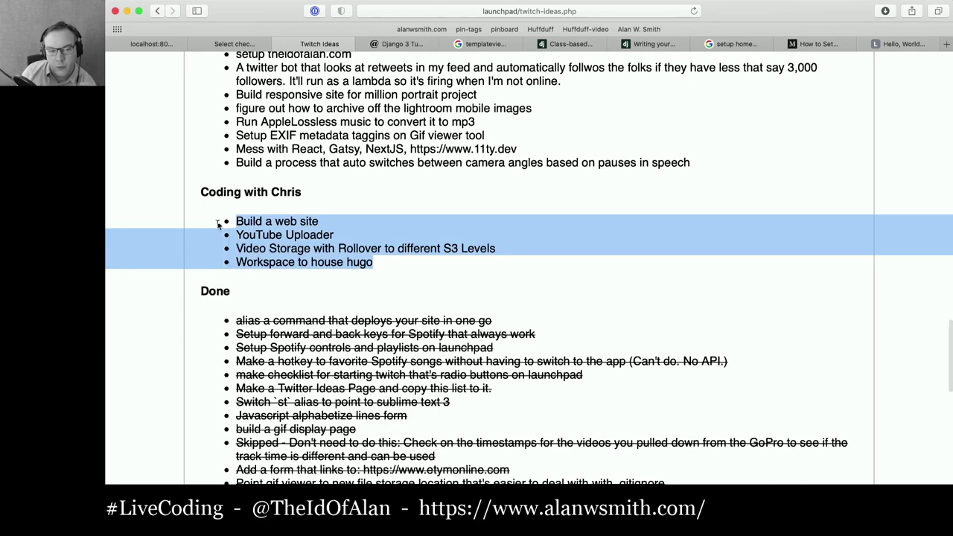
pyautogui.scroll(-3, 287, 296)
pyautogui.moveTo(198, 123); pyautogui.dragTo(360, 313)
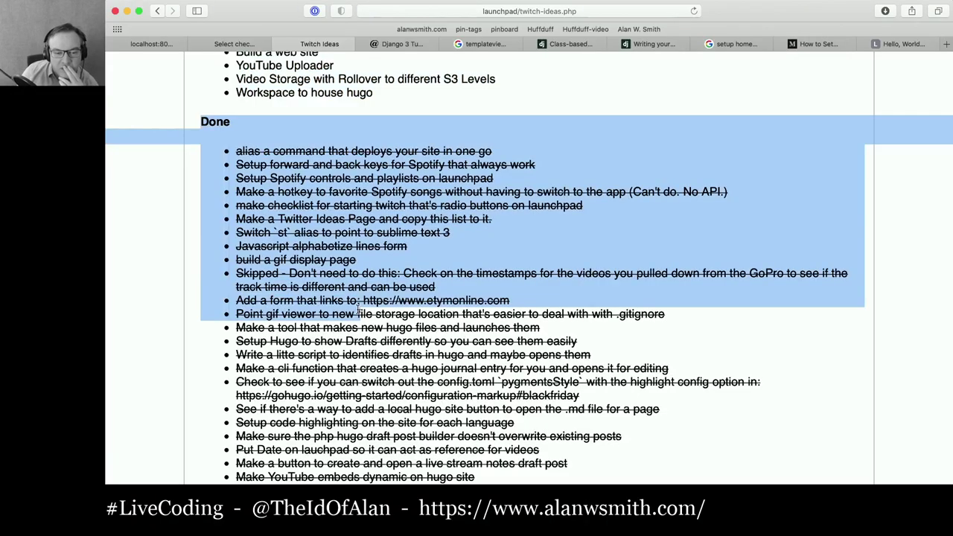
pyautogui.scroll(-15, 359, 308)
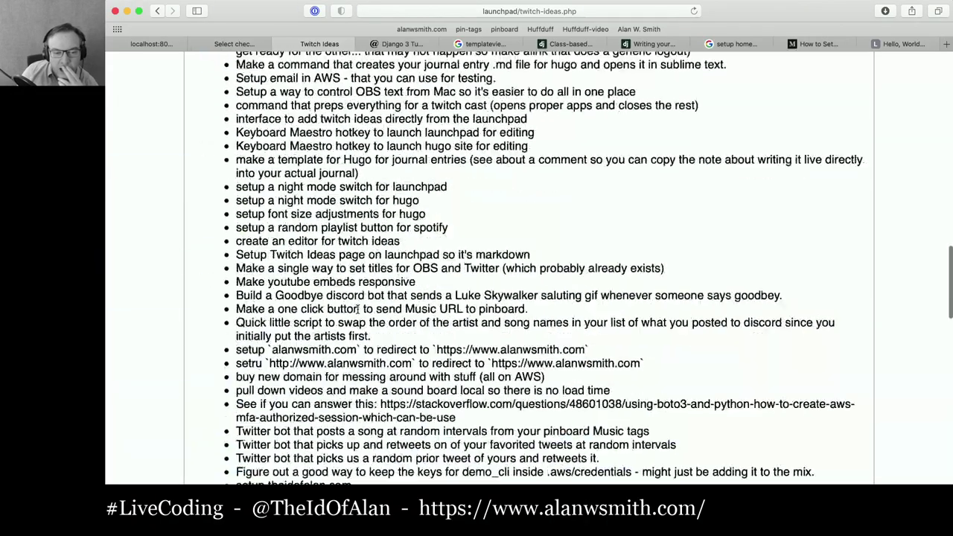
pyautogui.scroll(-10, 358, 308)
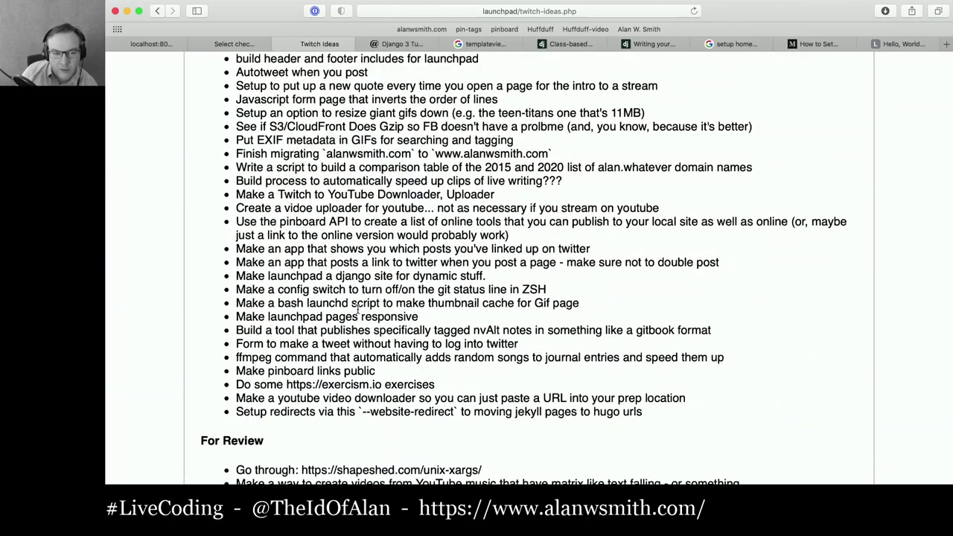
pyautogui.scroll(20, 359, 308)
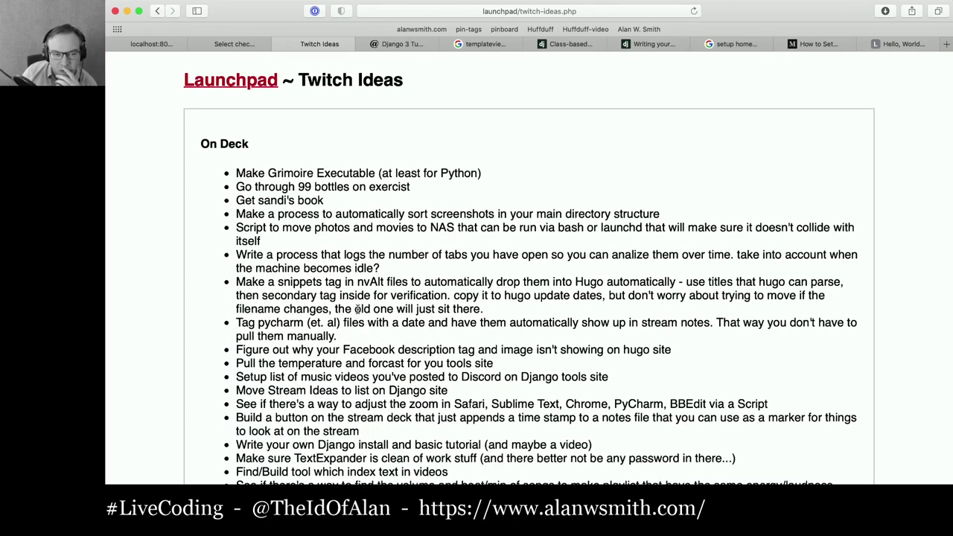
pyautogui.moveTo(260, 177); pyautogui.dragTo(359, 216)
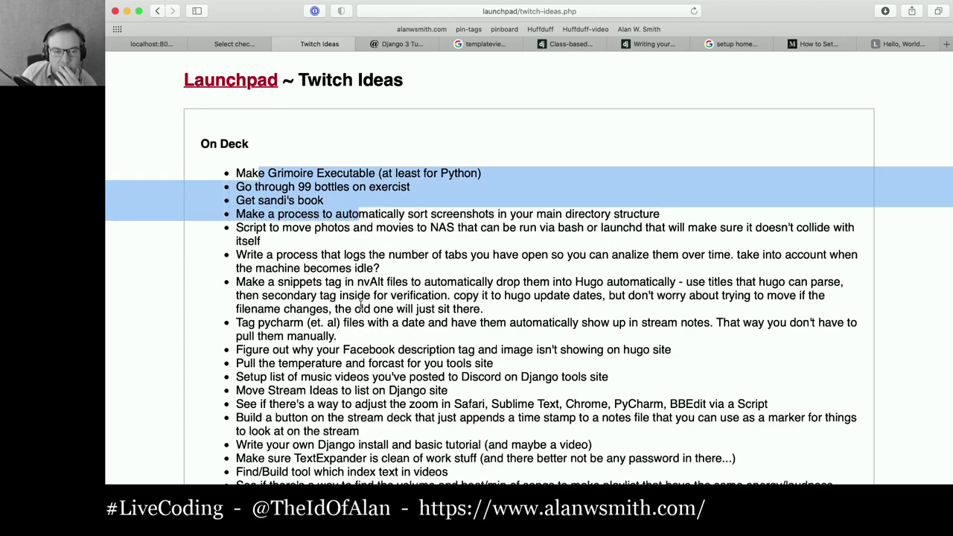
# Compare the admin checklist items, the site's checklist page, the Twitch Ideas list and the Django 3 tutorial draft
pyautogui.click(234, 44)
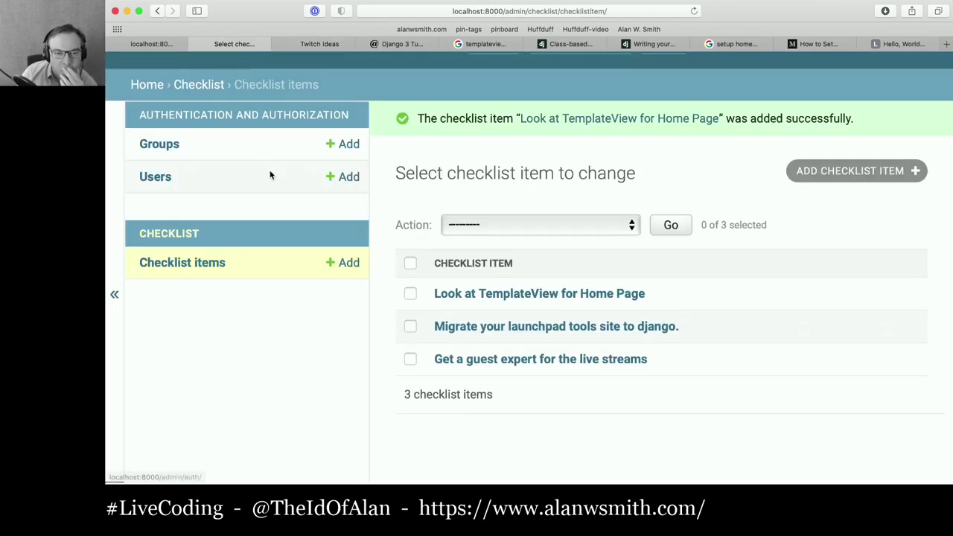
pyautogui.click(153, 44)
pyautogui.click(234, 44)
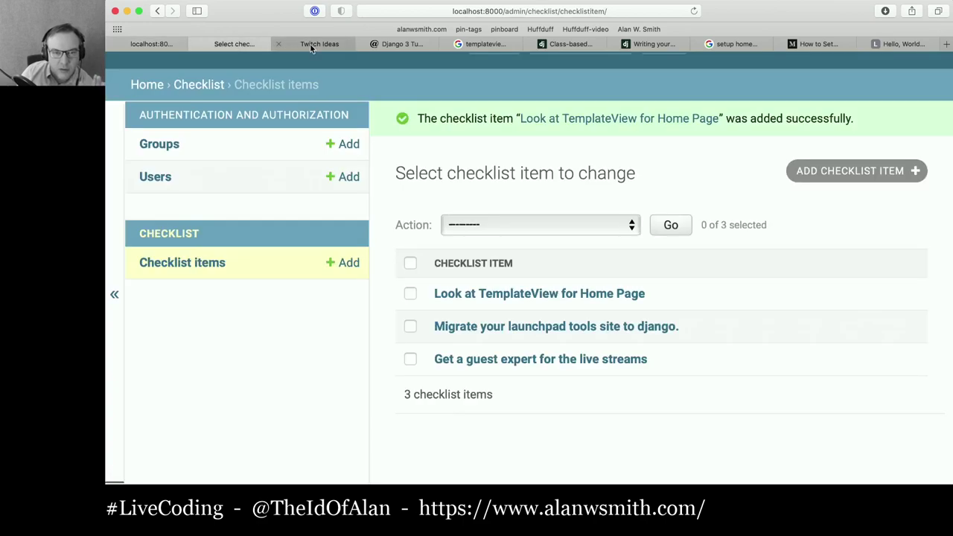
pyautogui.click(316, 45)
pyautogui.click(395, 43)
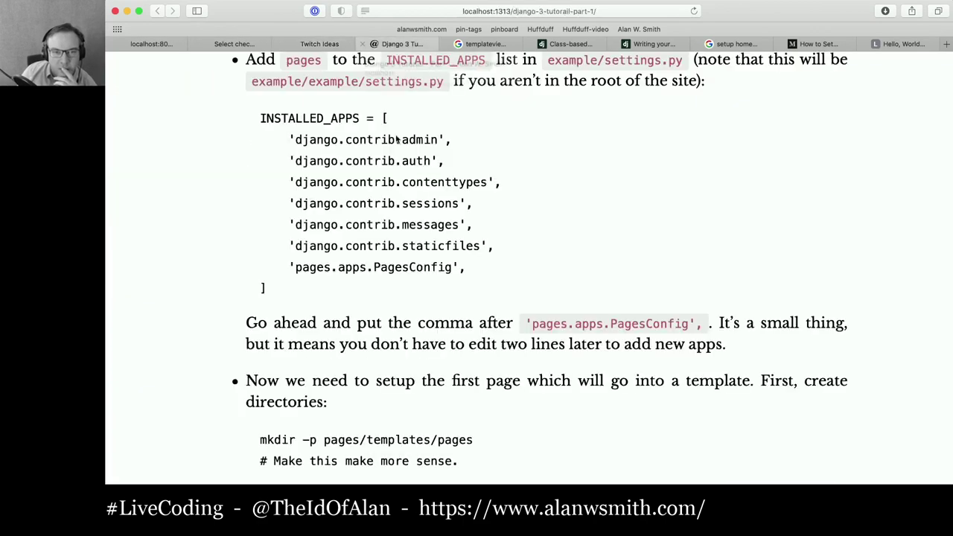
# Open part 4 of "Writing your first Django app" from the end of the part 3 documentation page
pyautogui.click(662, 46)
pyautogui.scroll(10, 440, 209)
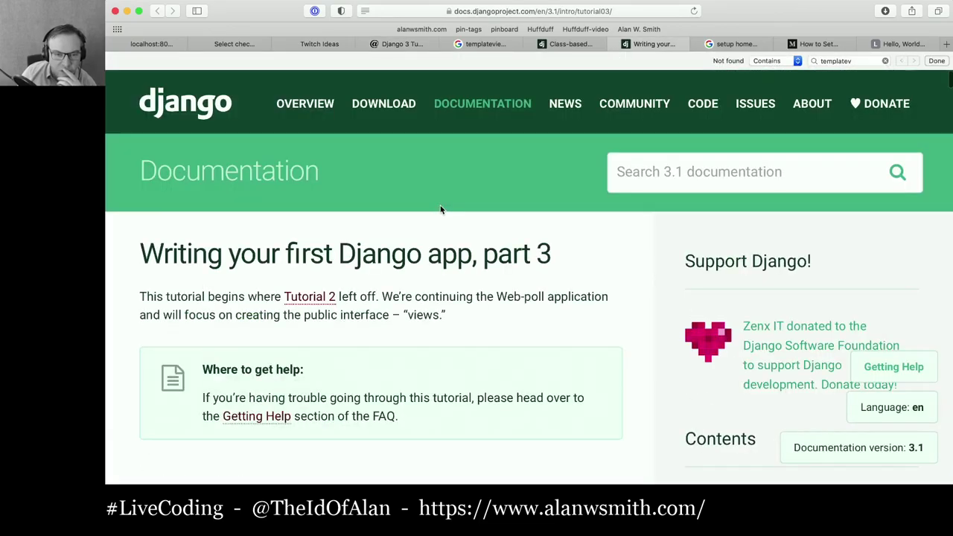
pyautogui.scroll(-20, 440, 209)
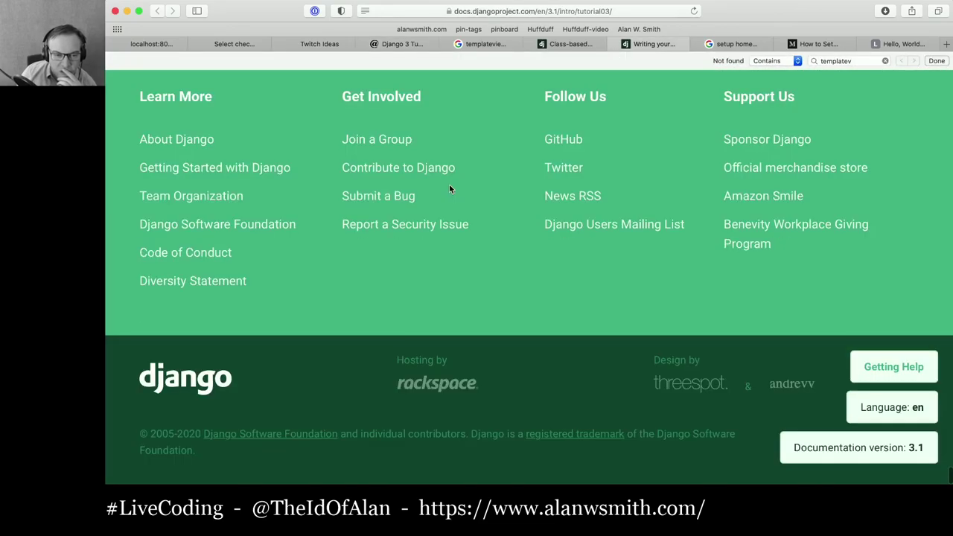
pyautogui.scroll(5, 449, 189)
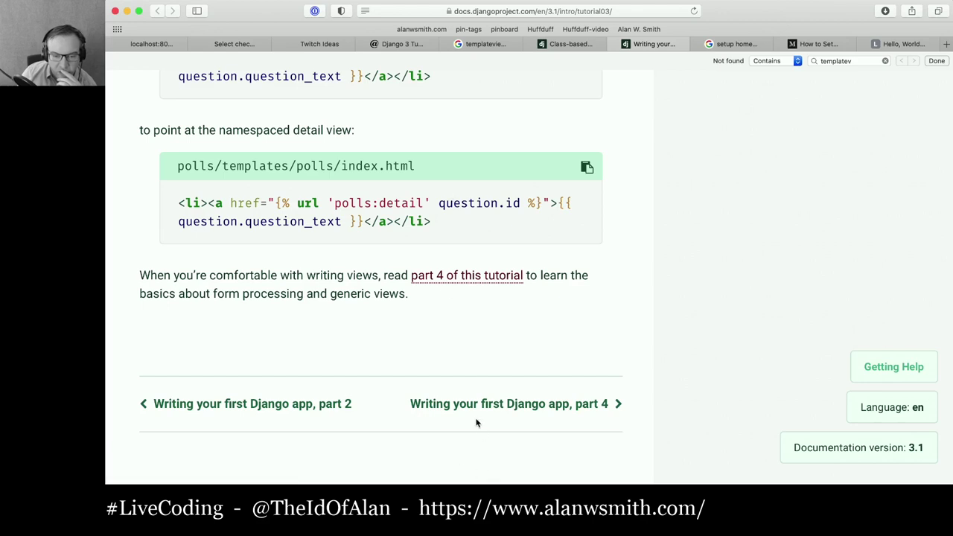
pyautogui.click(477, 404)
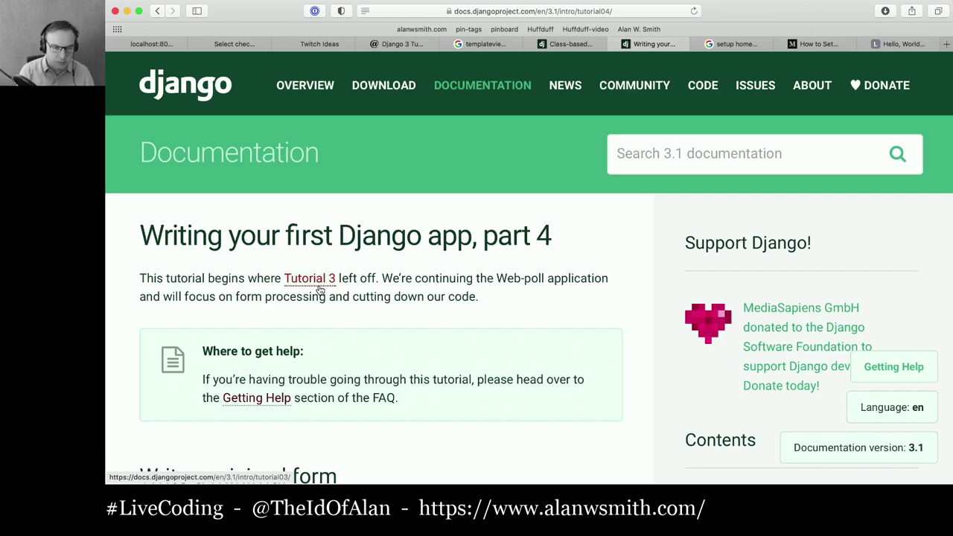
# Read the "Write a minimal form" section of Django tutorial part 4, including its polls/detail.html template and vote view code
pyautogui.scroll(-5, 321, 291)
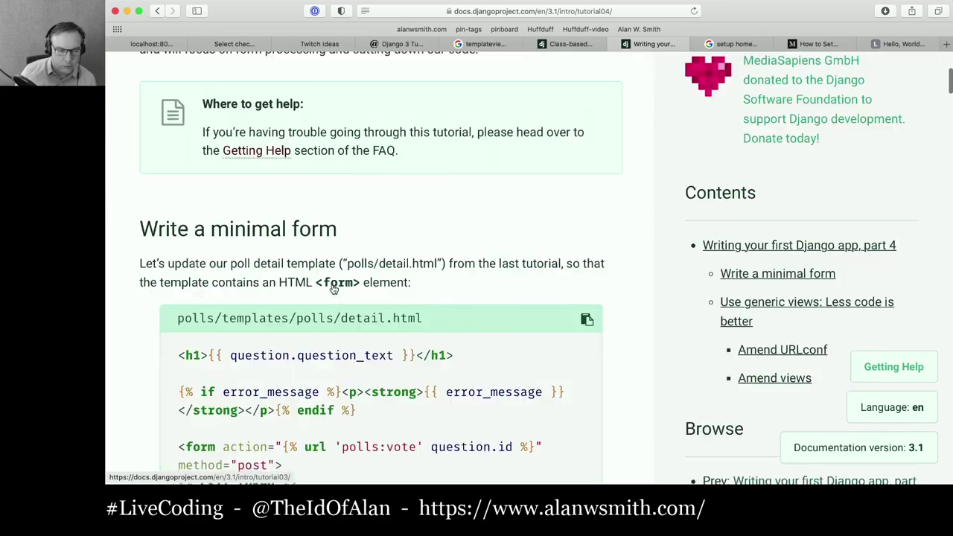
pyautogui.scroll(-5, 412, 306)
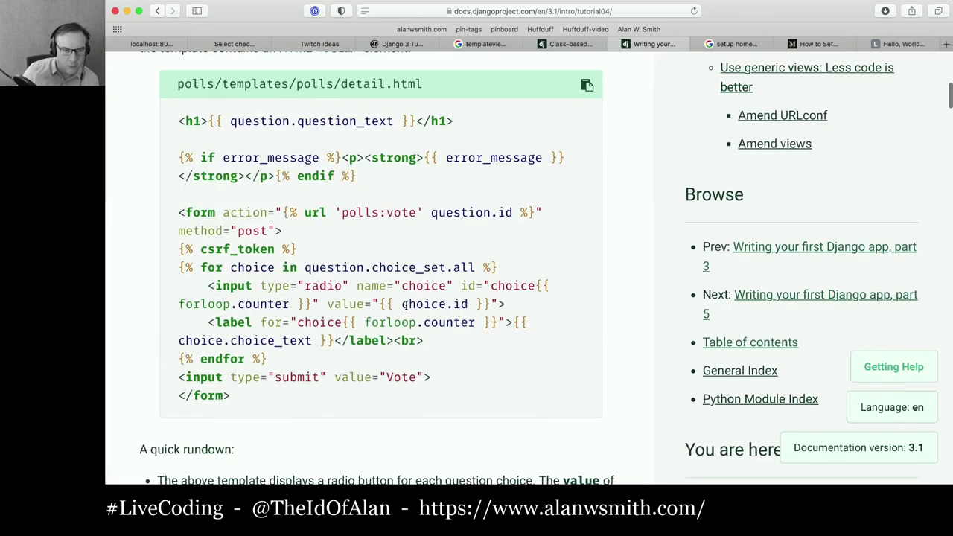
pyautogui.scroll(-6, 452, 324)
pyautogui.scroll(-6, 452, 325)
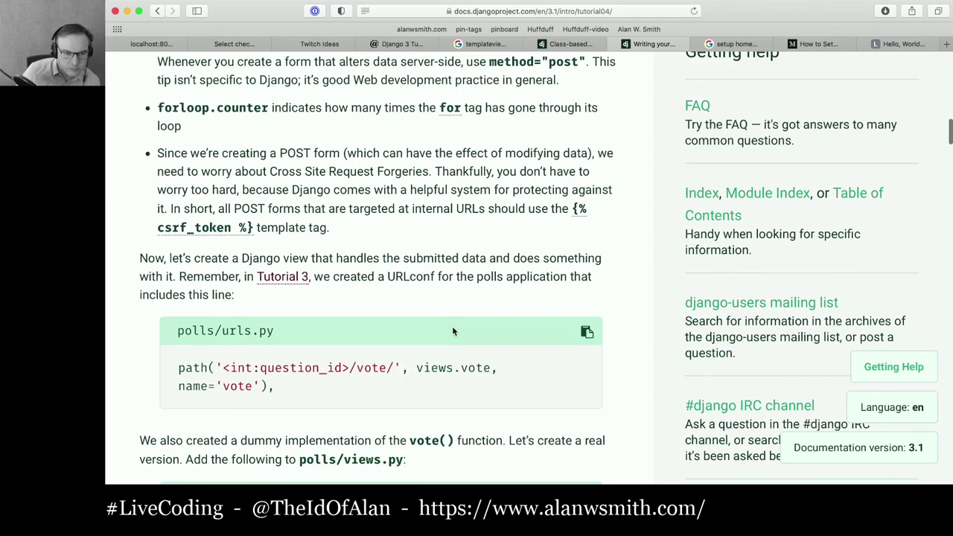
pyautogui.scroll(-7, 452, 326)
pyautogui.scroll(-5, 452, 332)
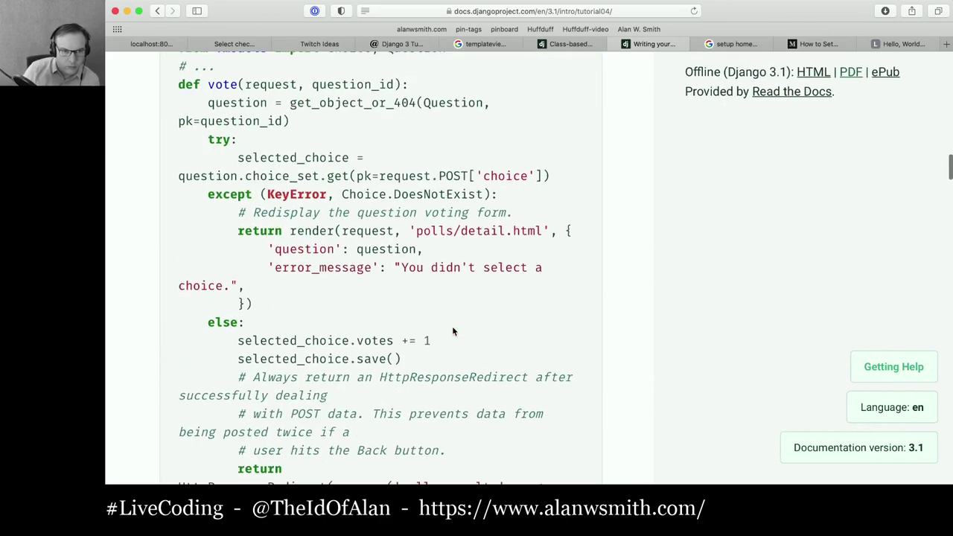
pyautogui.scroll(20, 452, 332)
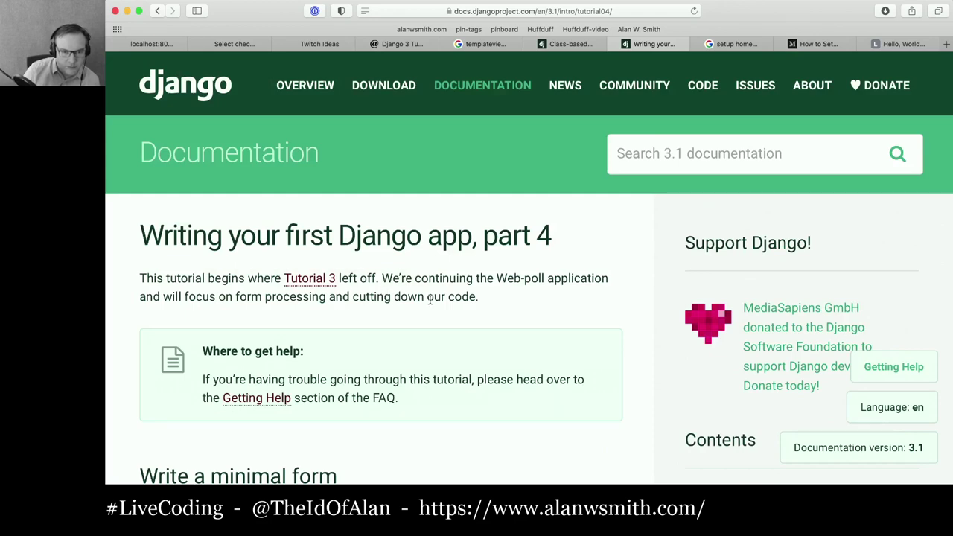
pyautogui.scroll(-5, 430, 302)
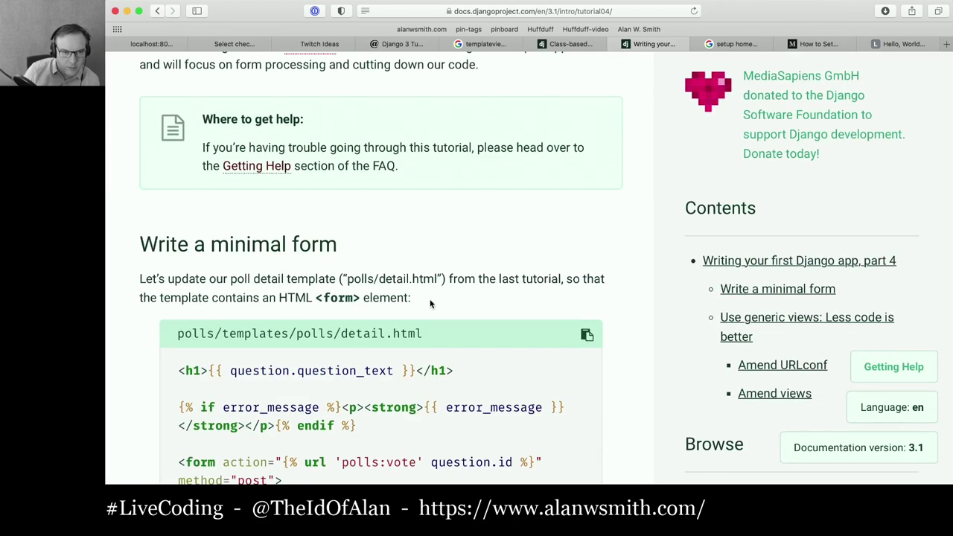
pyautogui.scroll(-3, 430, 302)
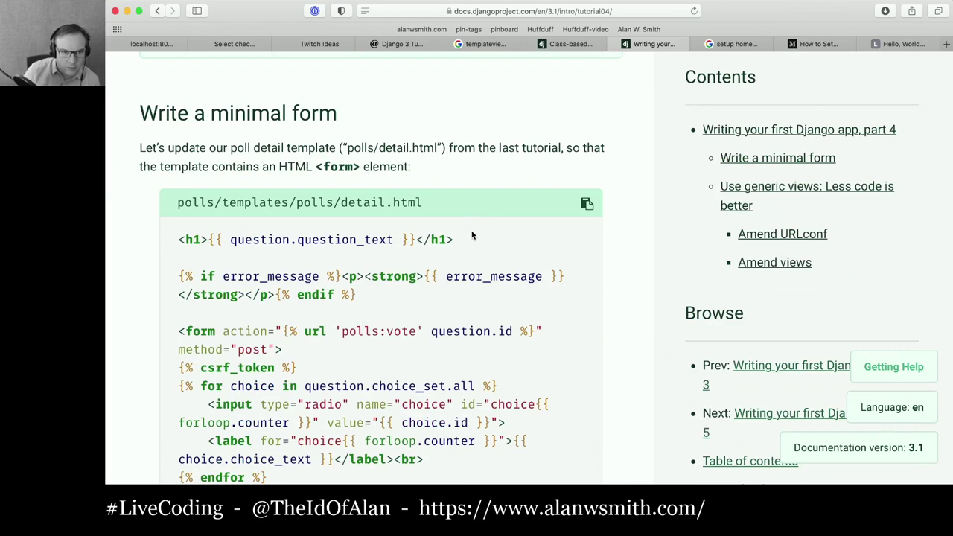
# Review the polls/detail.html form template code and the quick rundown of its radio buttons, POST method and csrf_token tag
pyautogui.scroll(-4, 418, 339)
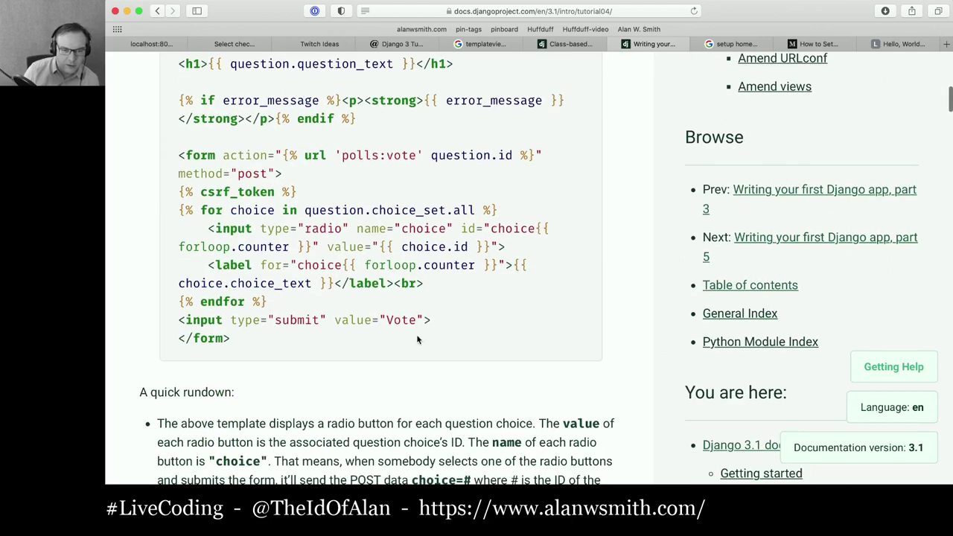
pyautogui.moveTo(417, 340); pyautogui.dragTo(179, 192)
pyautogui.scroll(4, 277, 186)
pyautogui.scroll(-3, 276, 212)
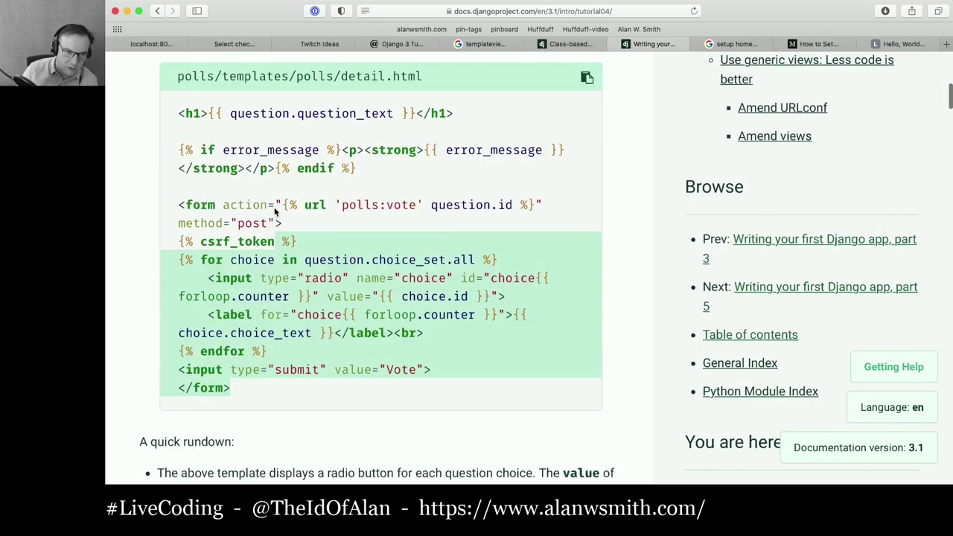
pyautogui.scroll(-3, 275, 212)
pyautogui.scroll(-1, 414, 201)
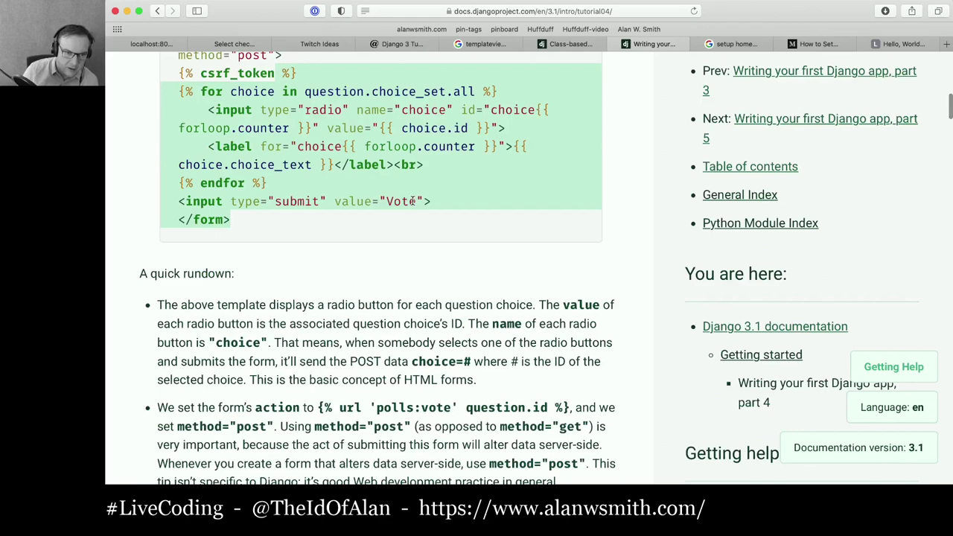
pyautogui.scroll(-6, 414, 201)
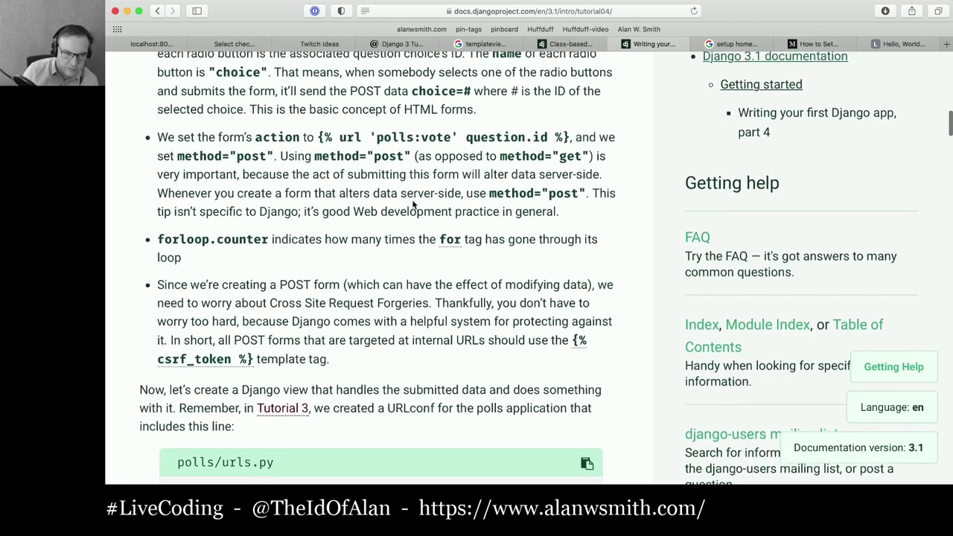
pyautogui.scroll(10, 403, 186)
pyautogui.scroll(2, 328, 179)
pyautogui.click(225, 211)
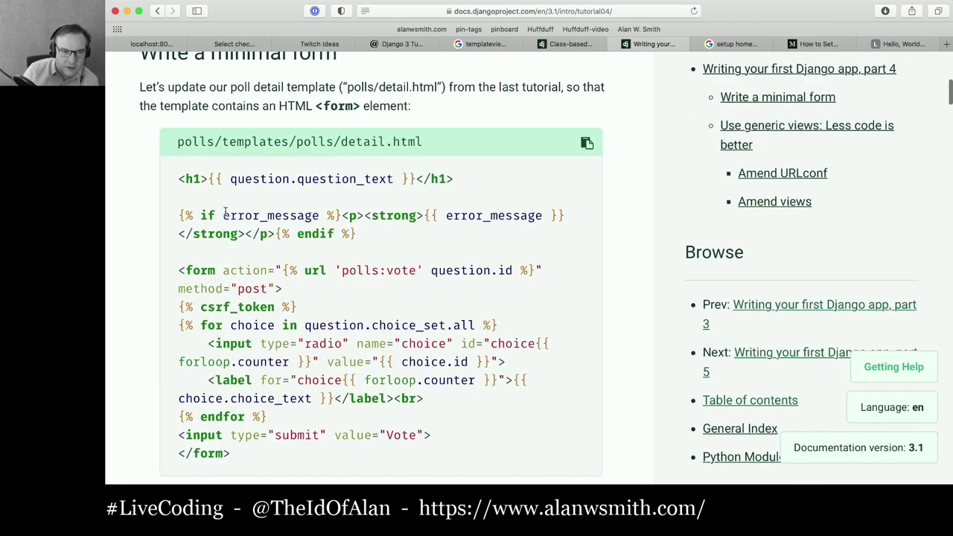
pyautogui.tripleClick(224, 211)
pyautogui.scroll(-5, 388, 239)
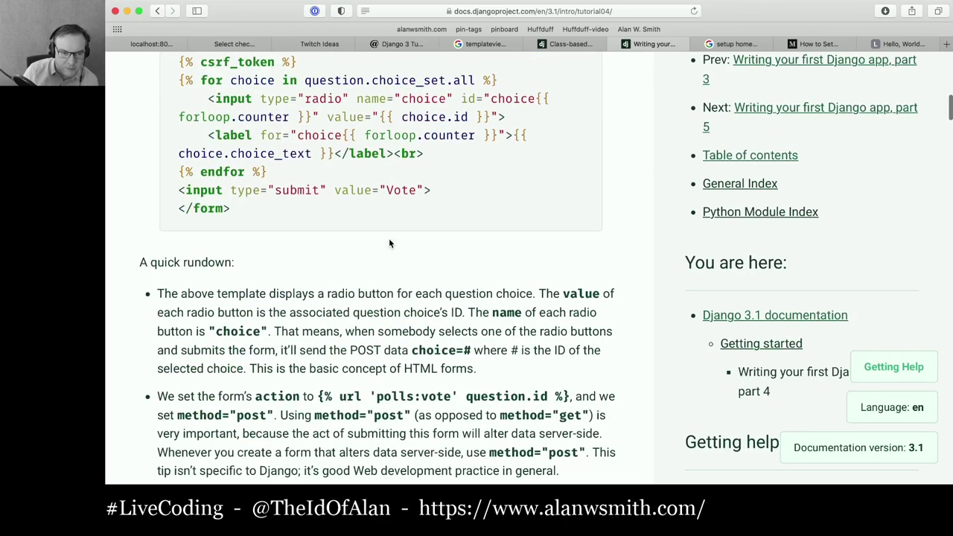
# Read the polls/urls.py vote path, the vote() and results() view code, and the polls/results.html template
pyautogui.scroll(-12, 389, 243)
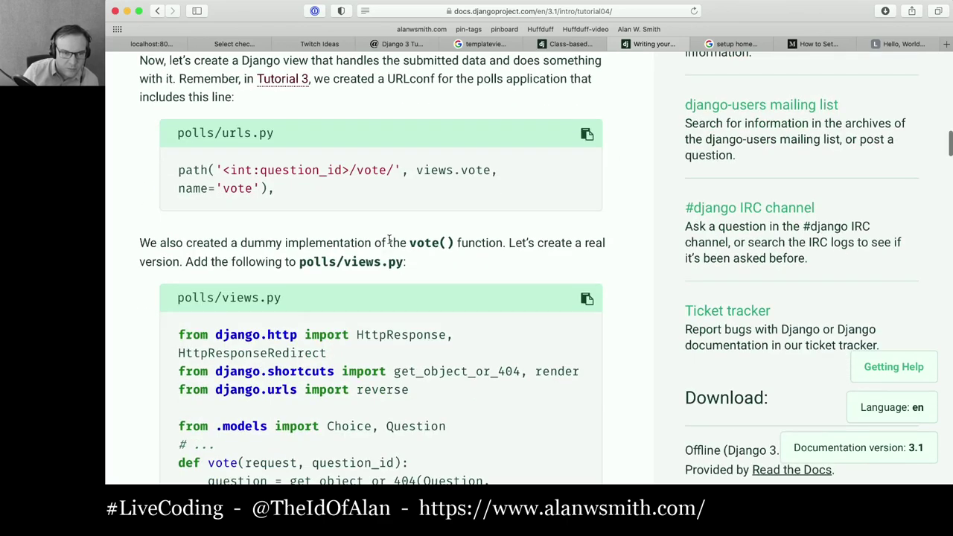
pyautogui.scroll(-4, 388, 240)
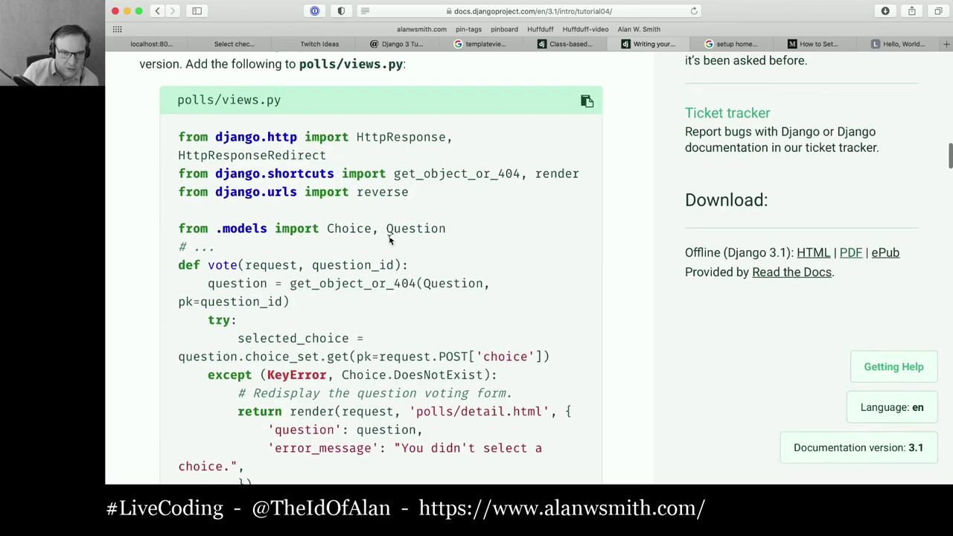
pyautogui.scroll(-11, 389, 239)
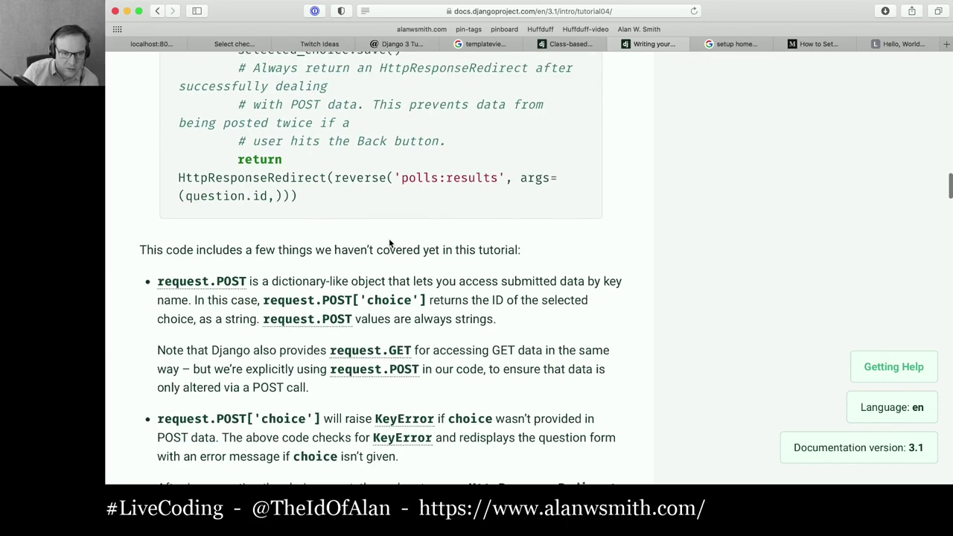
pyautogui.scroll(-16, 389, 244)
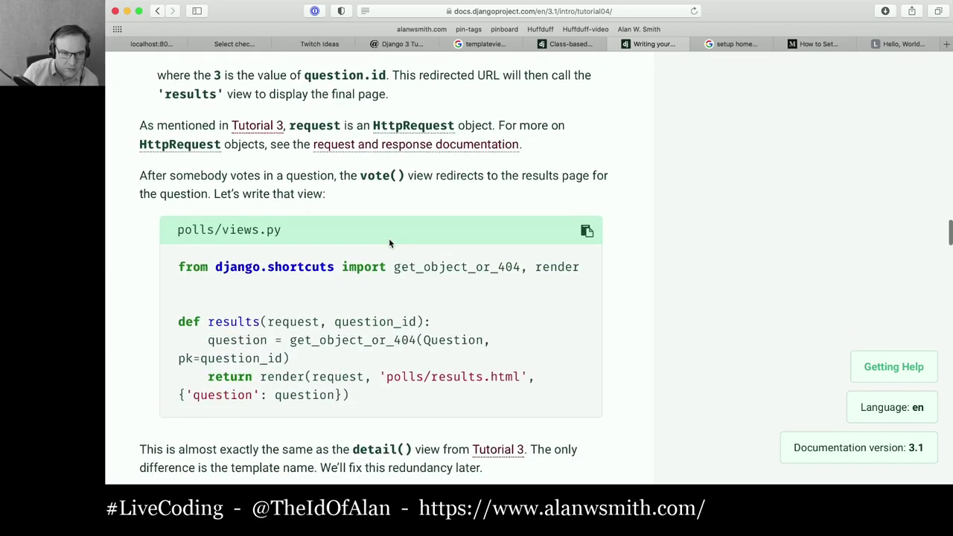
pyautogui.scroll(-5, 389, 244)
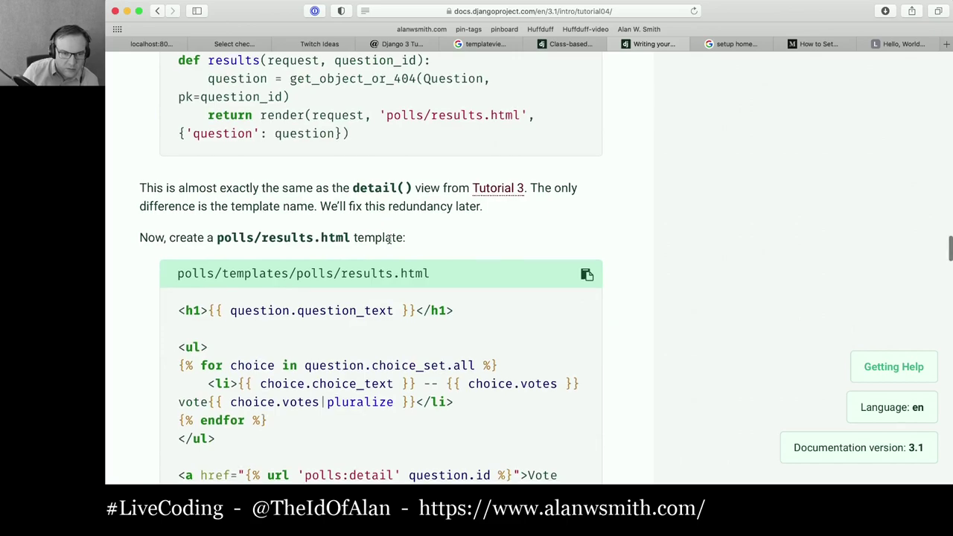
pyautogui.scroll(-9, 389, 240)
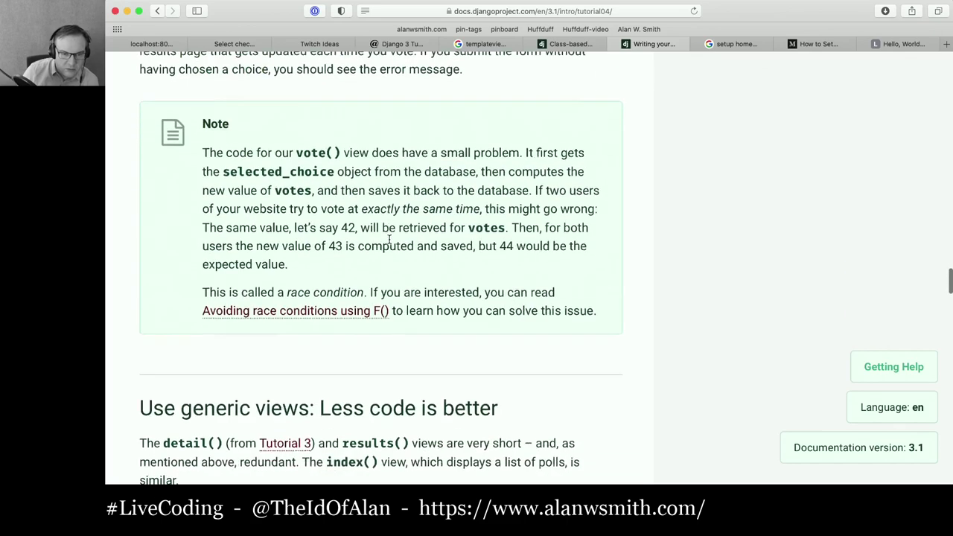
# Read the "Use generic views: Less code is better" introduction and the "Amend URLconf" code for polls/urls.py
pyautogui.scroll(-3, 389, 238)
pyautogui.scroll(-3, 389, 238)
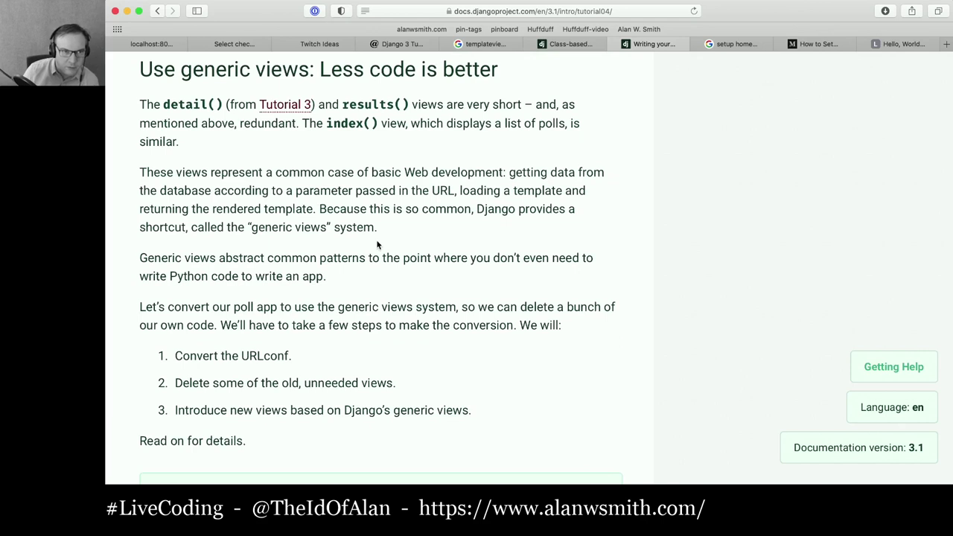
pyautogui.scroll(-1, 378, 244)
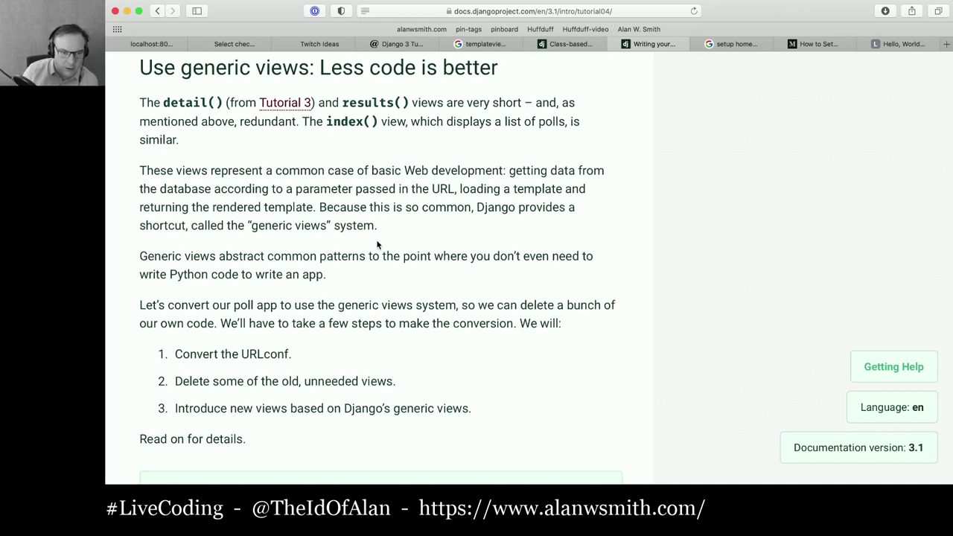
pyautogui.scroll(-3, 378, 244)
pyautogui.scroll(-5, 378, 244)
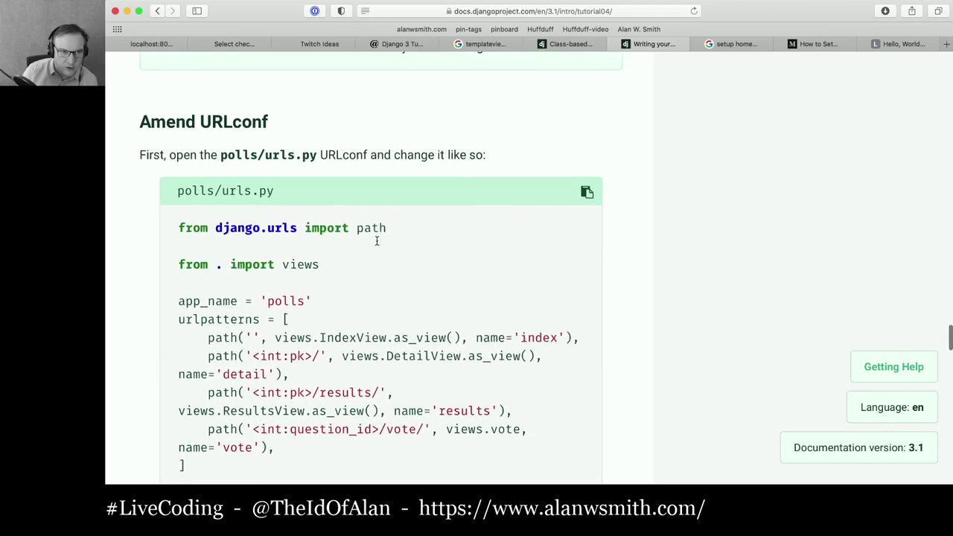
pyautogui.scroll(-2, 378, 242)
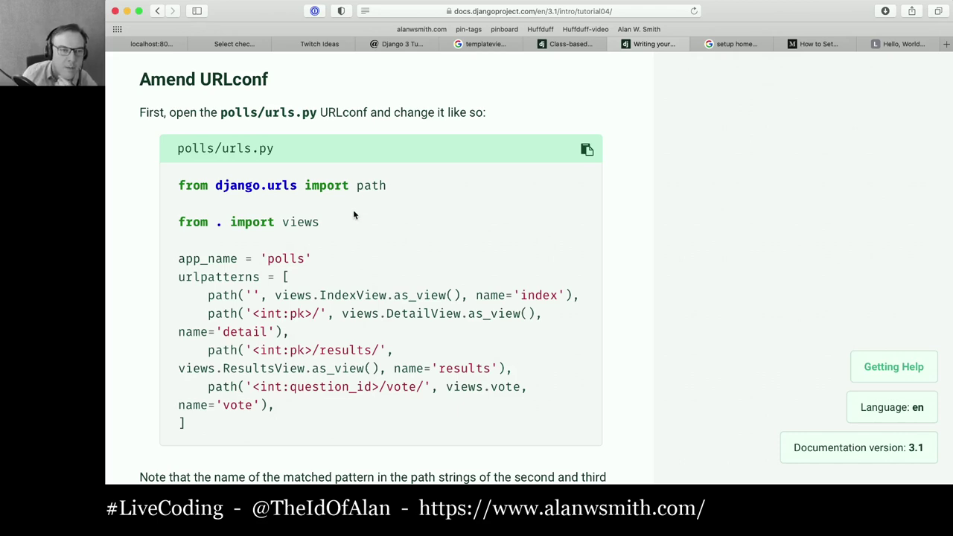
# Skim the "Amend views" section and open part 5 of "Writing your first Django app" from the end of part 4
pyautogui.scroll(-10, 353, 209)
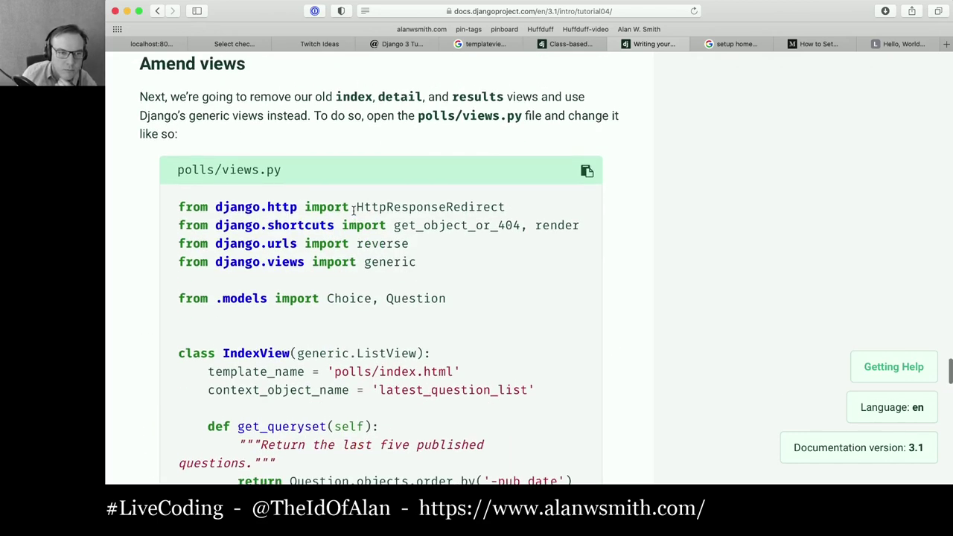
pyautogui.scroll(-10, 353, 209)
pyautogui.scroll(-5, 353, 210)
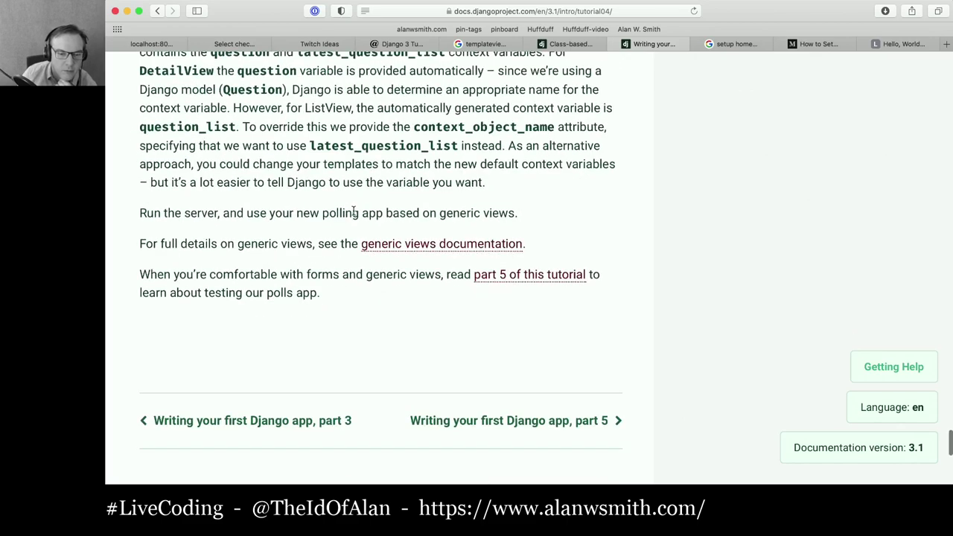
pyautogui.scroll(-5, 353, 209)
pyautogui.click(472, 175)
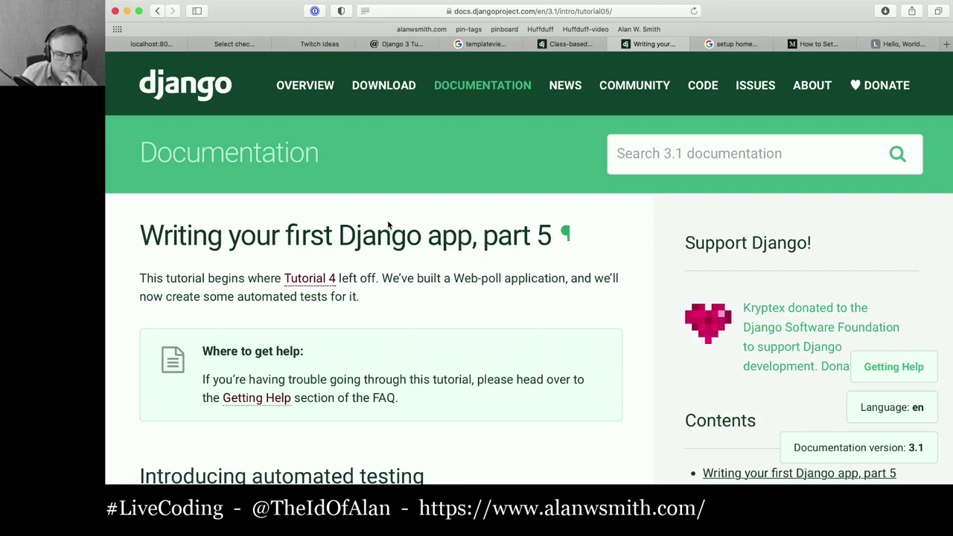
# Read the "Introducing automated testing" section of part 5, including what automated tests are and why to create them
pyautogui.scroll(-5, 387, 223)
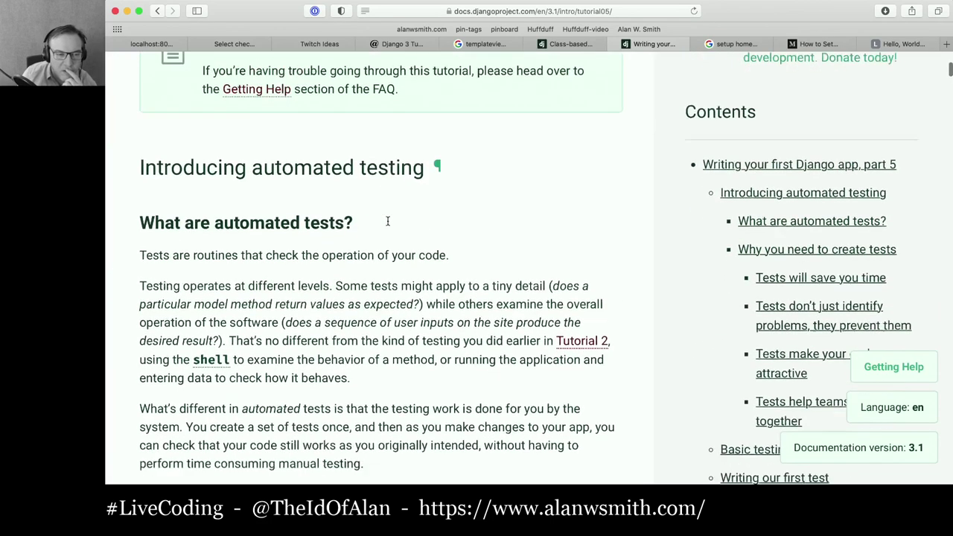
pyautogui.scroll(-1, 387, 224)
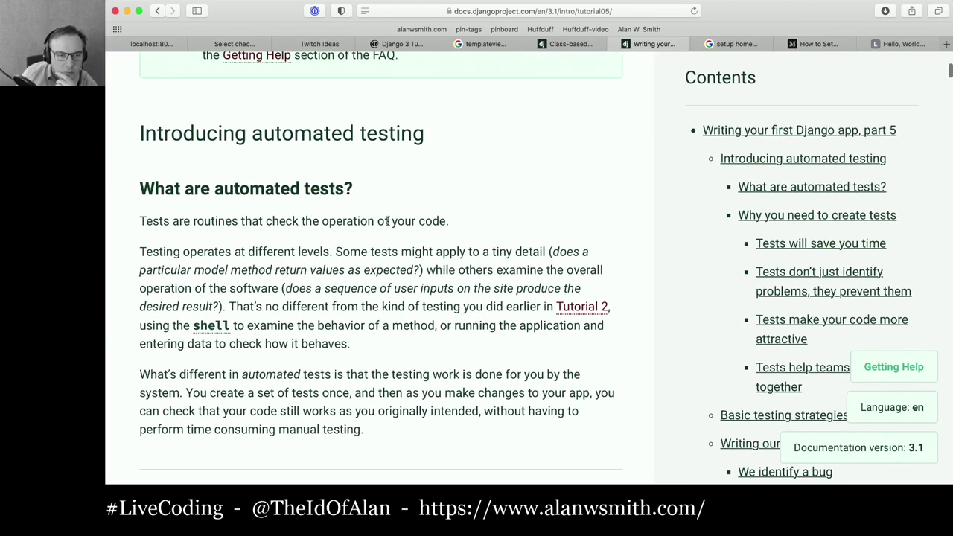
pyautogui.scroll(-2, 387, 220)
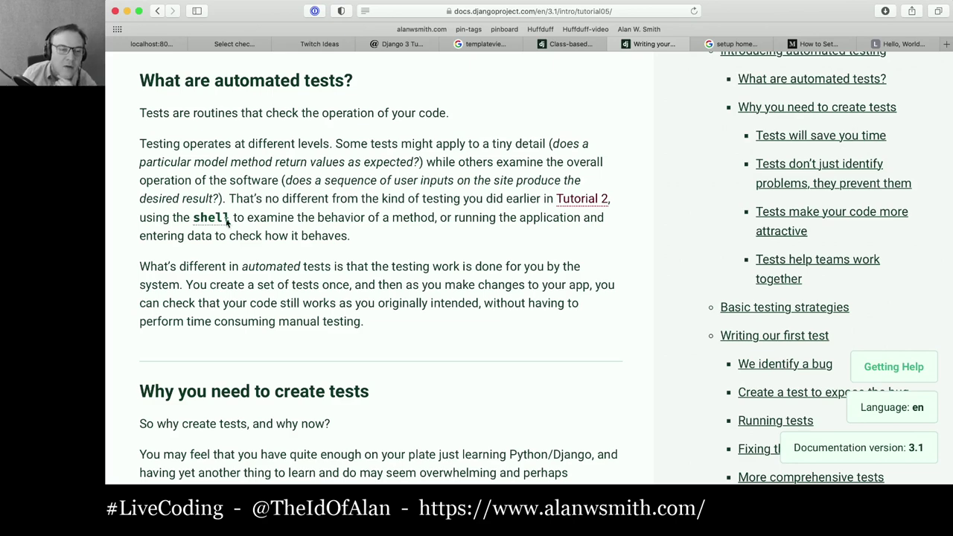
pyautogui.scroll(-1, 321, 242)
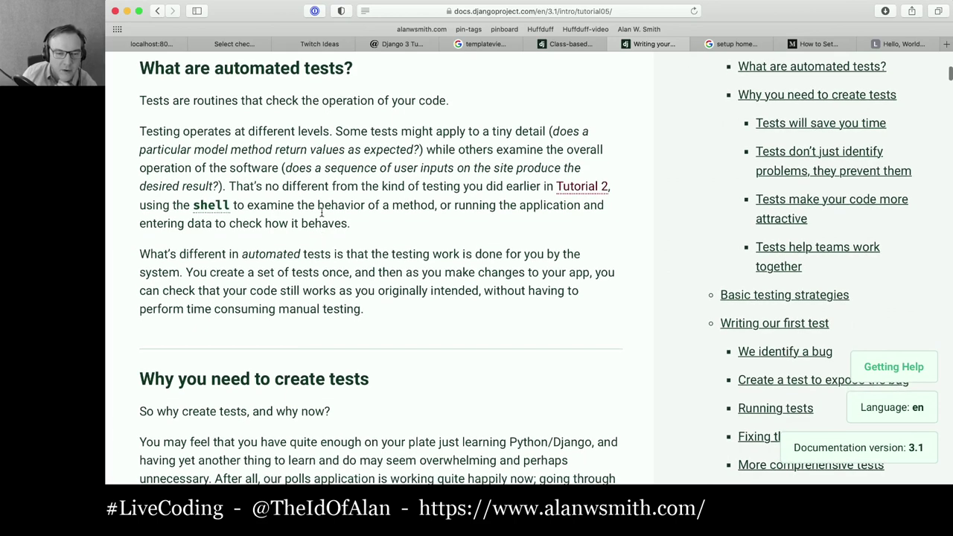
pyautogui.scroll(-3, 322, 214)
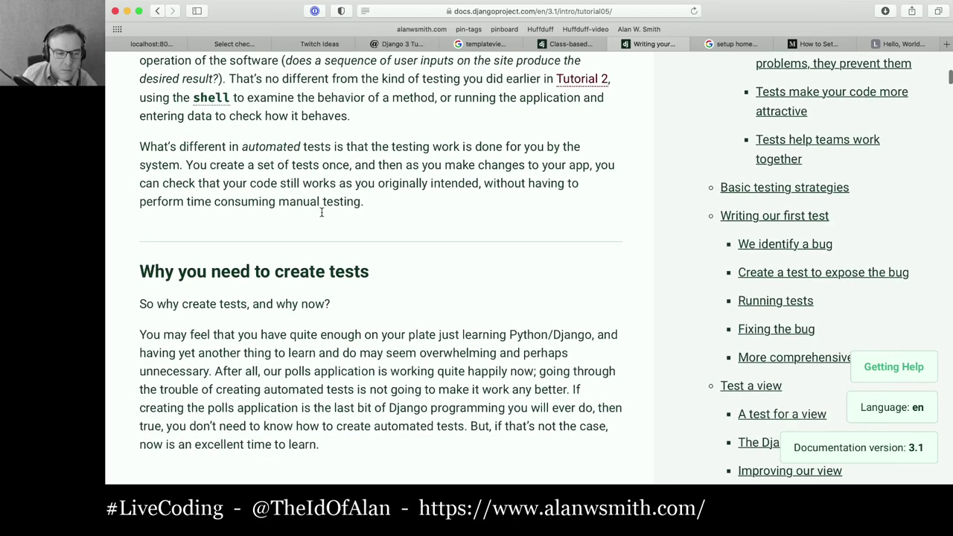
pyautogui.scroll(-1, 322, 216)
pyautogui.scroll(-6, 321, 214)
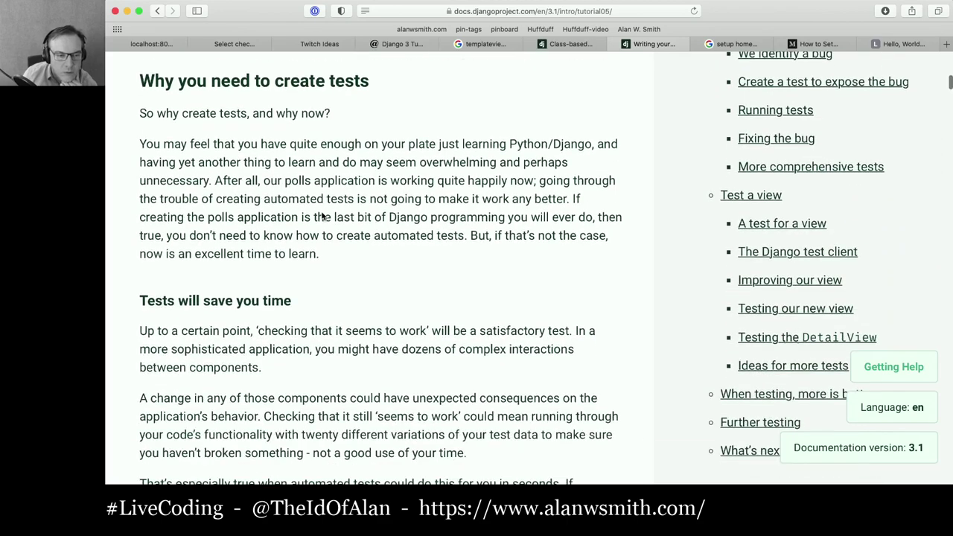
pyautogui.scroll(-6, 322, 216)
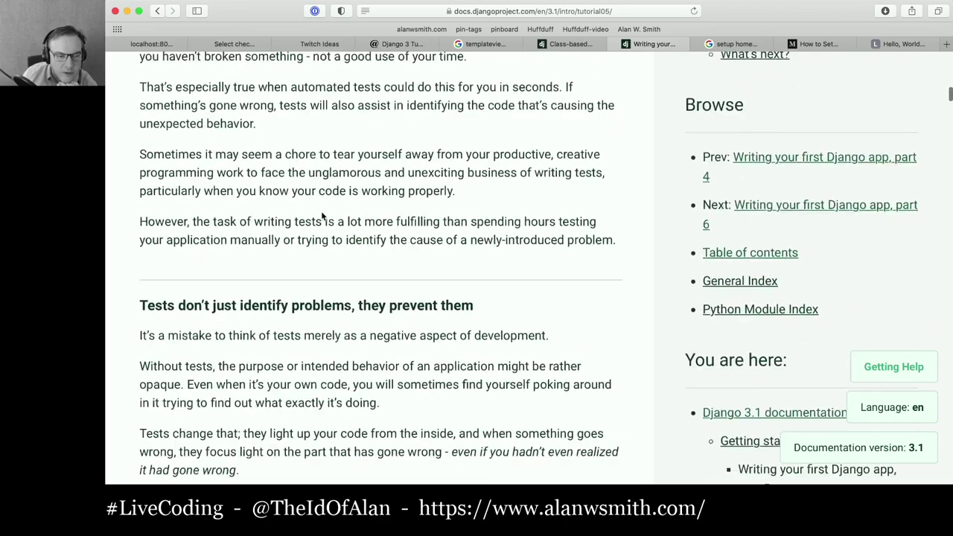
pyautogui.scroll(-5, 321, 216)
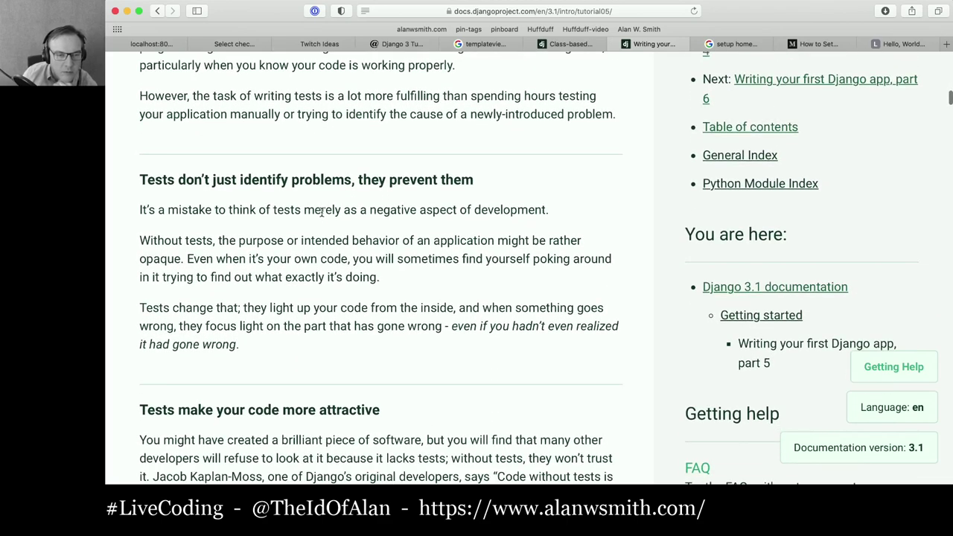
pyautogui.scroll(-3, 322, 216)
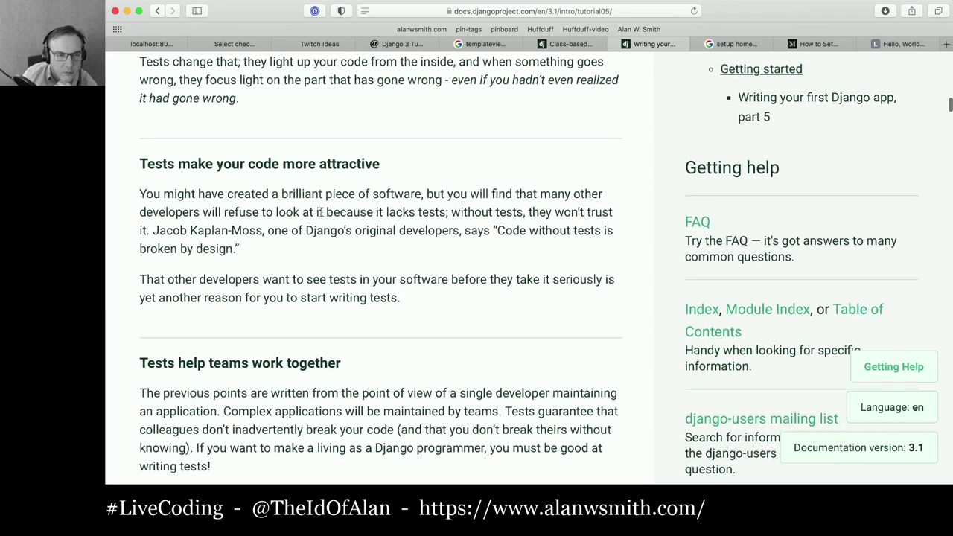
pyautogui.scroll(-6, 321, 214)
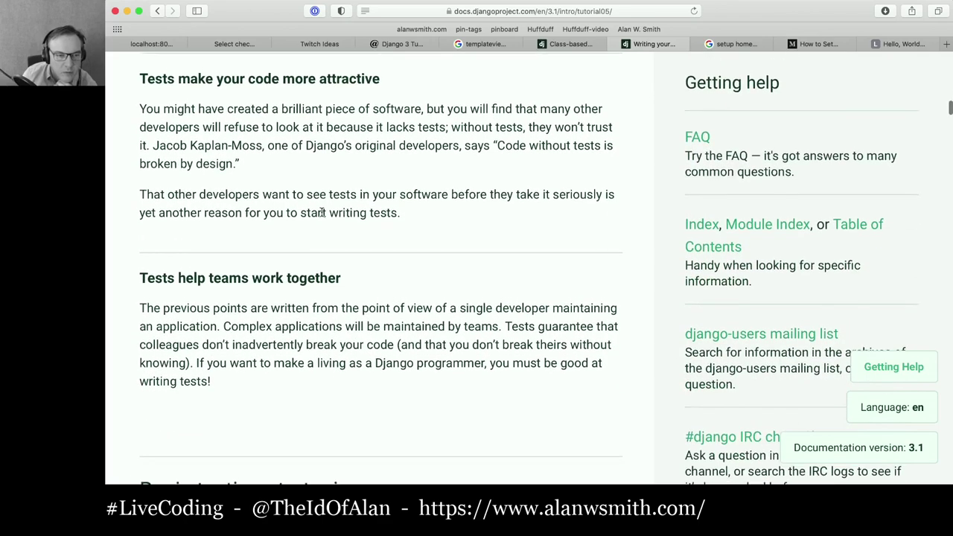
# Read "Basic testing strategies" and the start of "Writing our first test", including the "We identify a bug" explanation
pyautogui.scroll(-1, 322, 212)
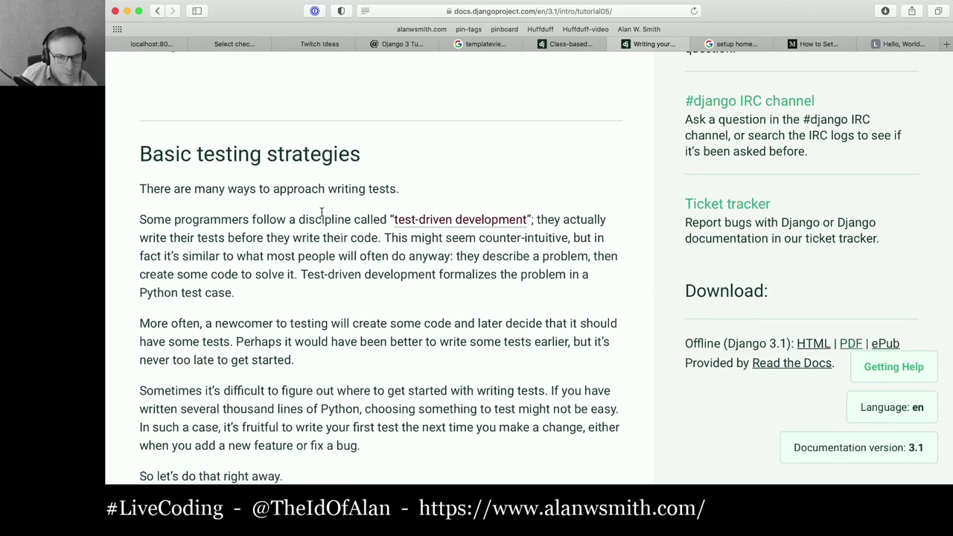
pyautogui.scroll(-1, 322, 213)
pyautogui.scroll(-2, 321, 214)
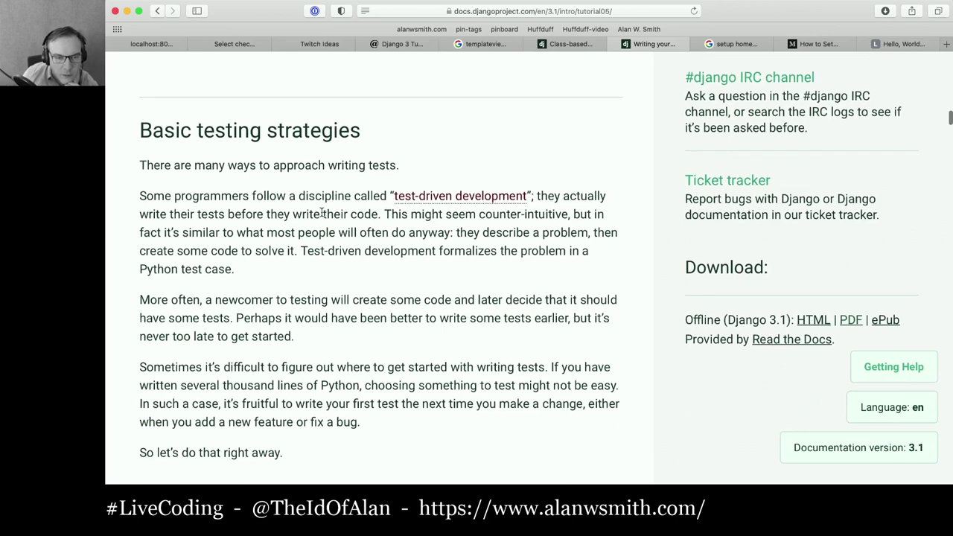
pyautogui.scroll(-5, 350, 227)
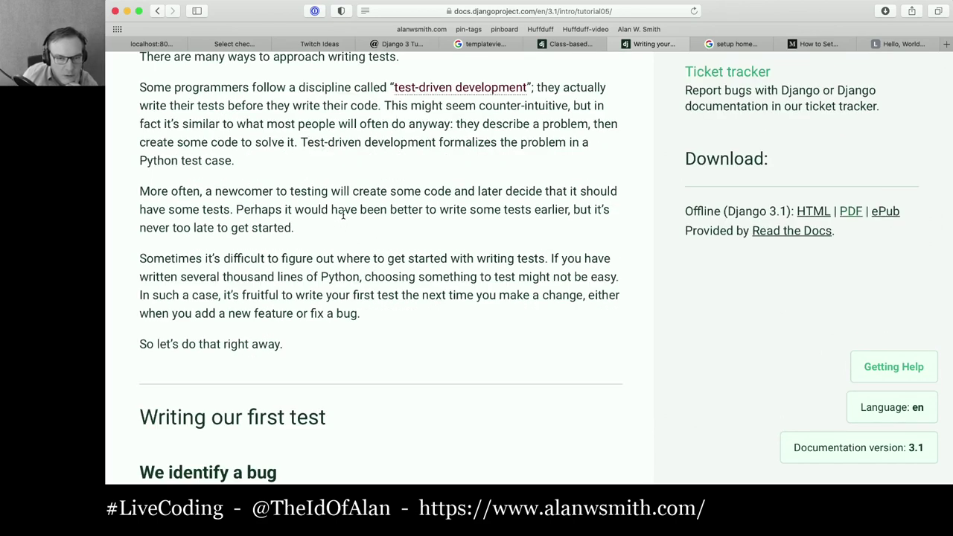
pyautogui.scroll(-4, 343, 214)
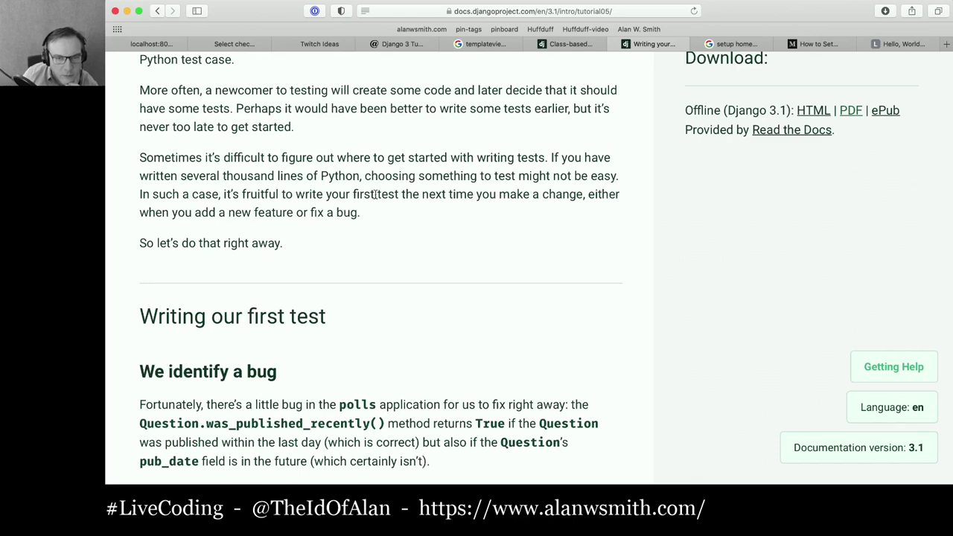
pyautogui.scroll(-5, 368, 230)
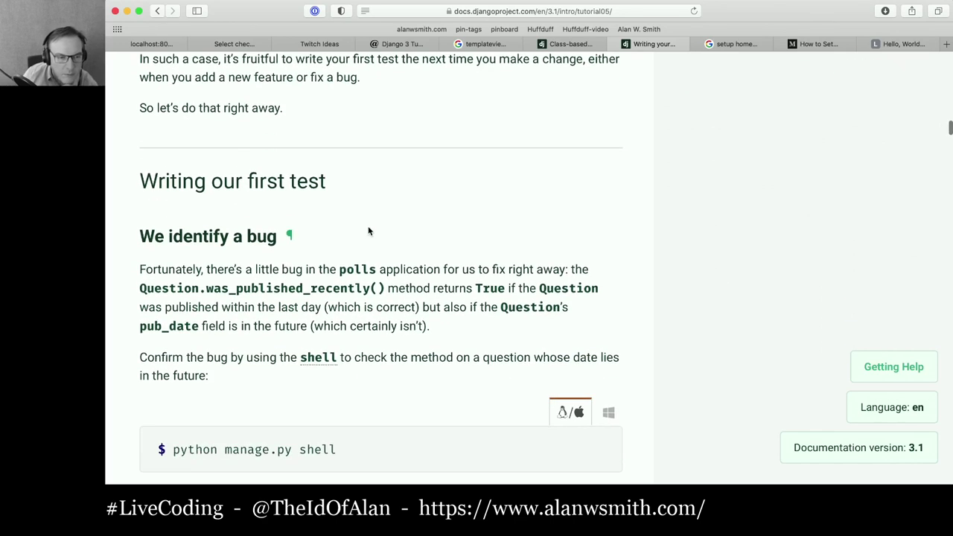
pyautogui.scroll(-1, 367, 231)
pyautogui.scroll(-2, 368, 225)
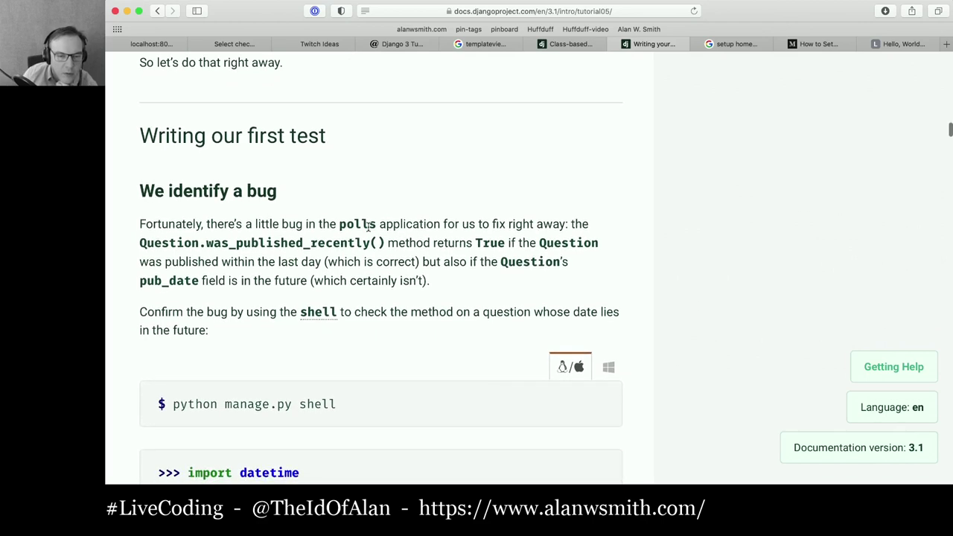
# Read how "We identify a bug" confirms the was_published_recently() problem with shell code for a question dated in the future
pyautogui.scroll(-1, 368, 226)
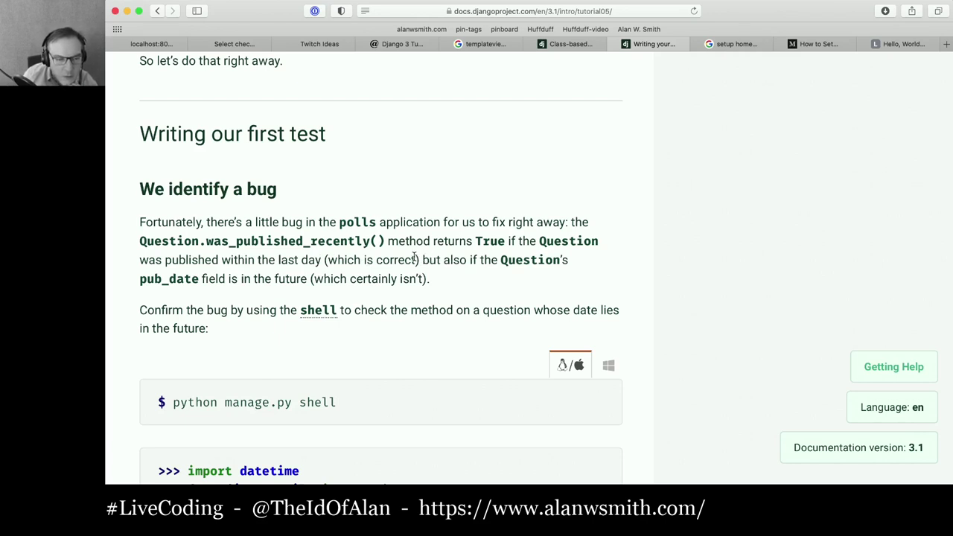
pyautogui.scroll(-3, 409, 255)
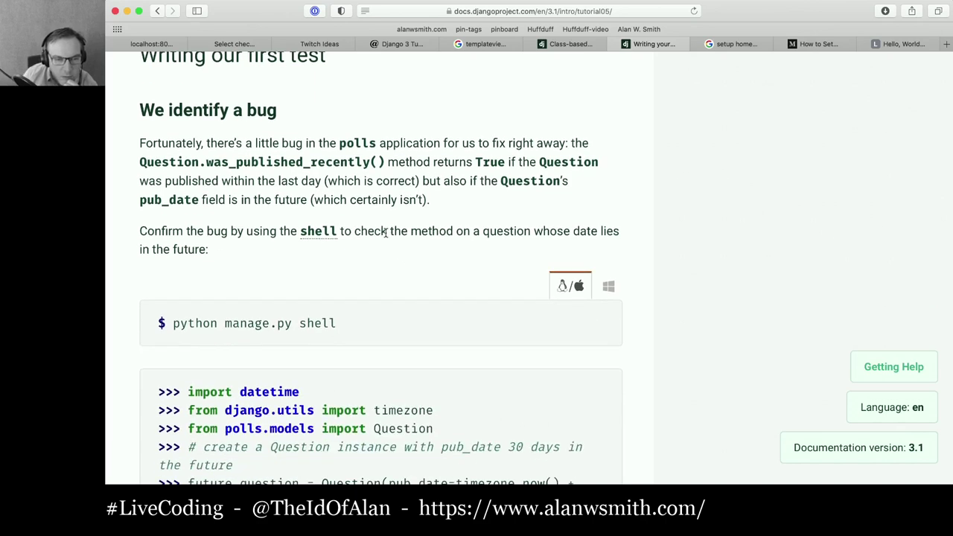
pyautogui.scroll(-5, 376, 247)
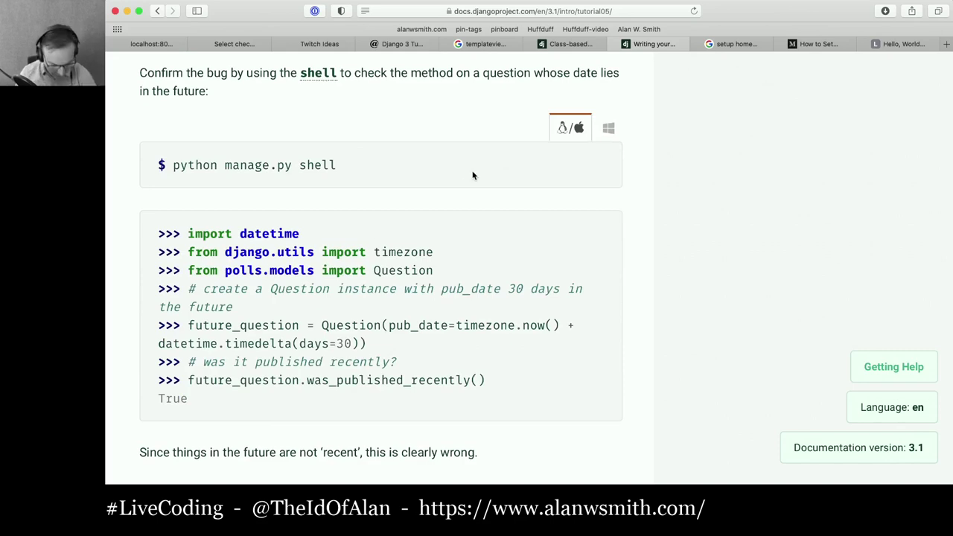
# Search Google for "mozilla django" in a new browser tab
pyautogui.press('super+t')
pyautogui.write('mo')
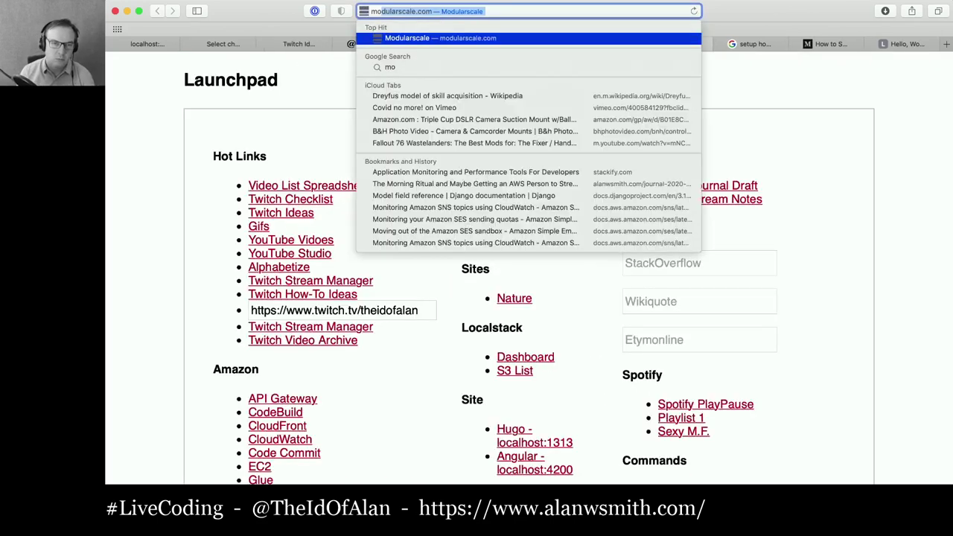
pyautogui.write('zilla  djanto')
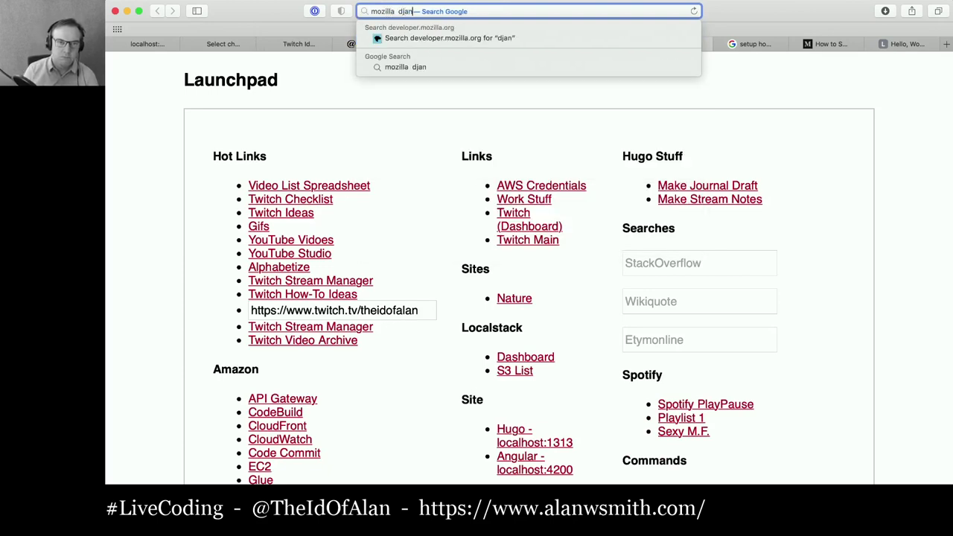
pyautogui.press('BackSpace')
pyautogui.press('BackSpace')
pyautogui.write('go')
pyautogui.press('Return')
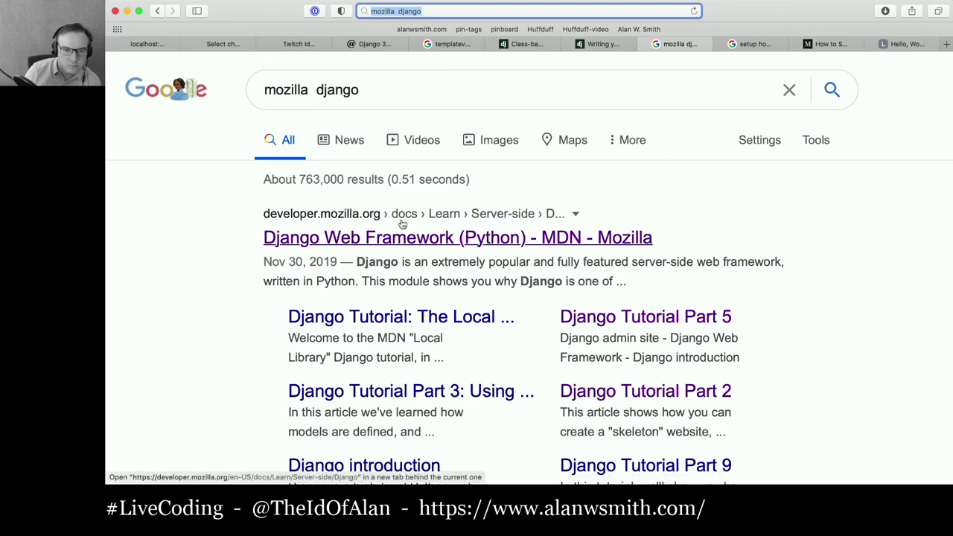
# Open MDN's "Django Web Framework (Python)" result in a separate tab and skim its Guides list of tutorial articles
pyautogui.keyDown('super'); pyautogui.click(424, 240); pyautogui.keyUp('super')
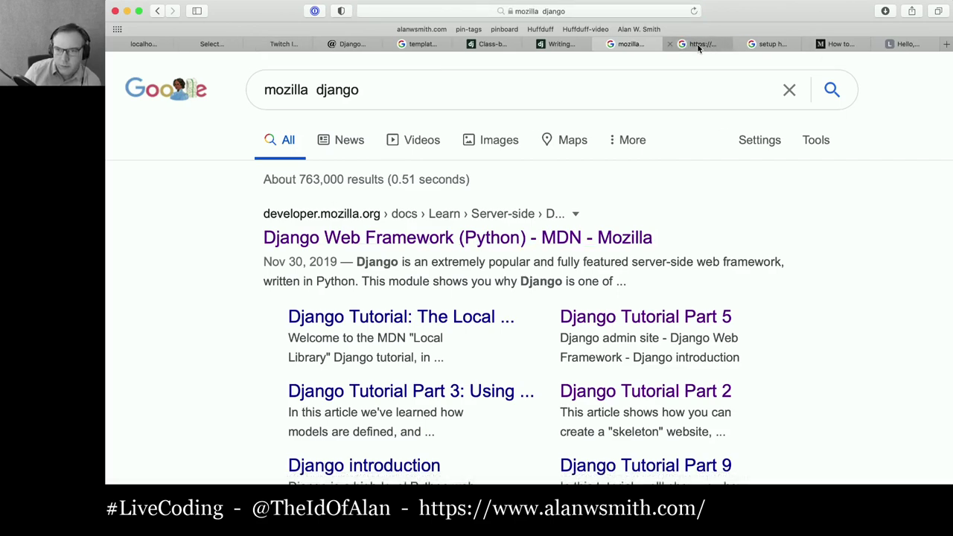
pyautogui.click(697, 44)
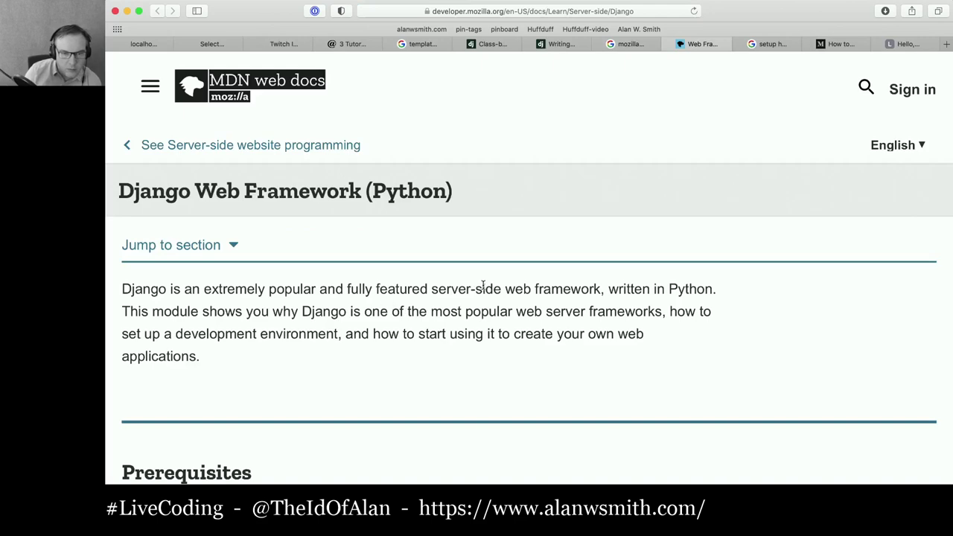
pyautogui.scroll(-15, 483, 288)
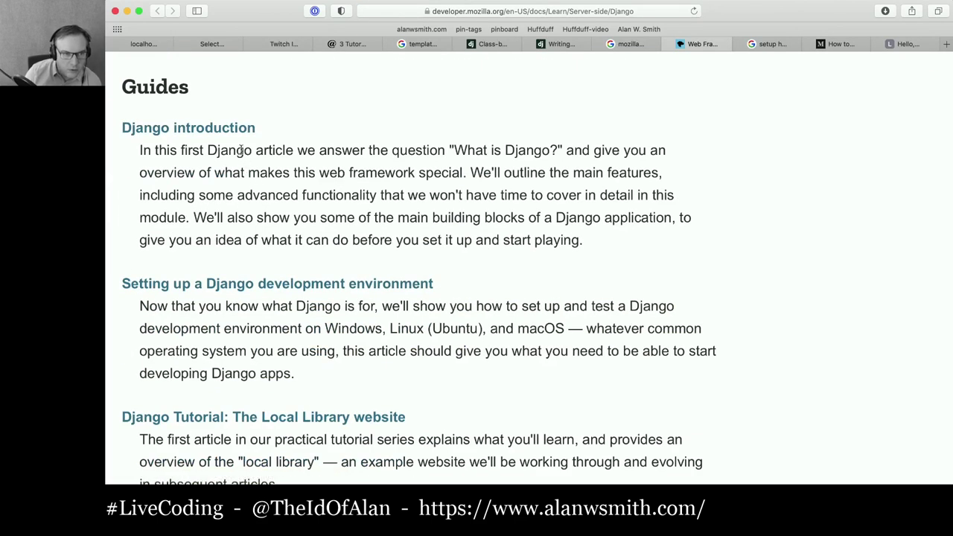
pyautogui.scroll(-5, 274, 286)
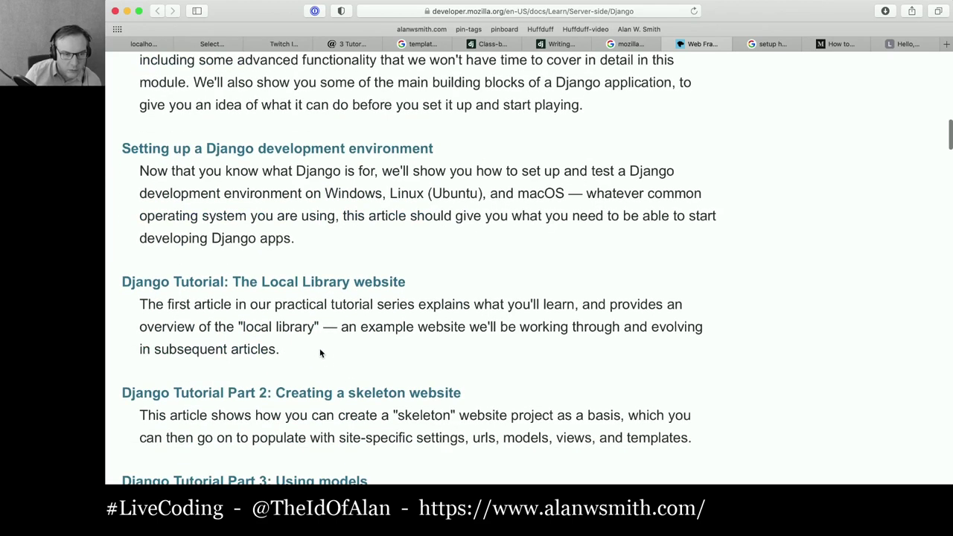